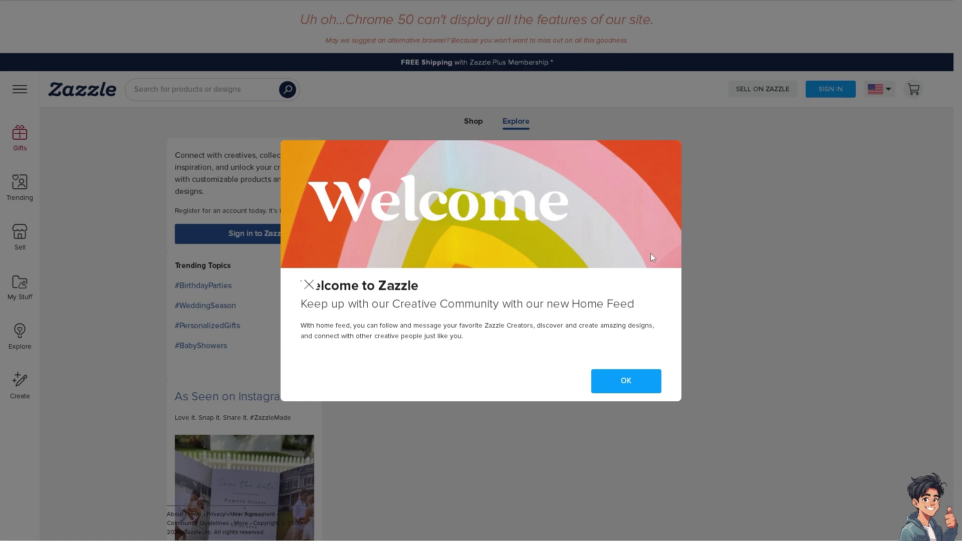
Dismiss the welcome message and go through Sell on Zazzle to the sign-in or account creation page
click(642, 382)
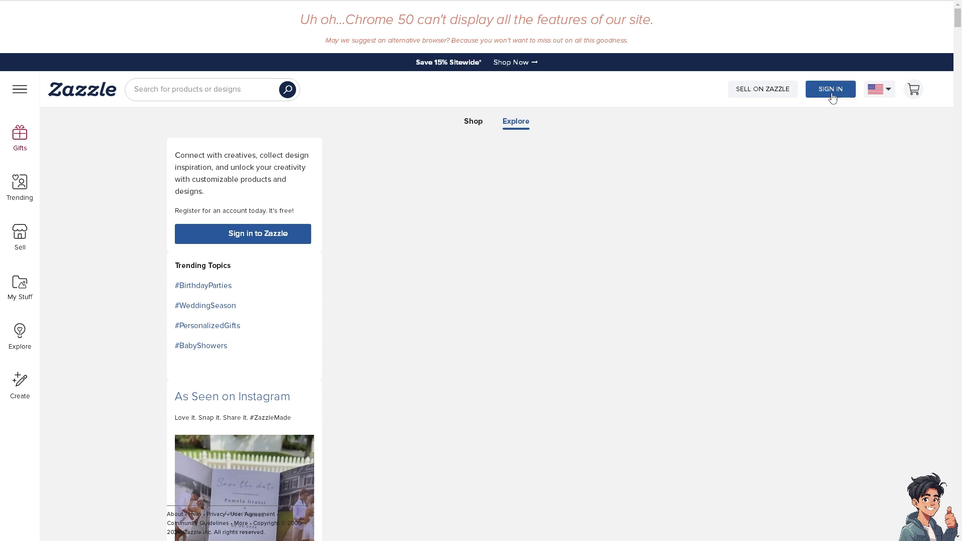
click(763, 92)
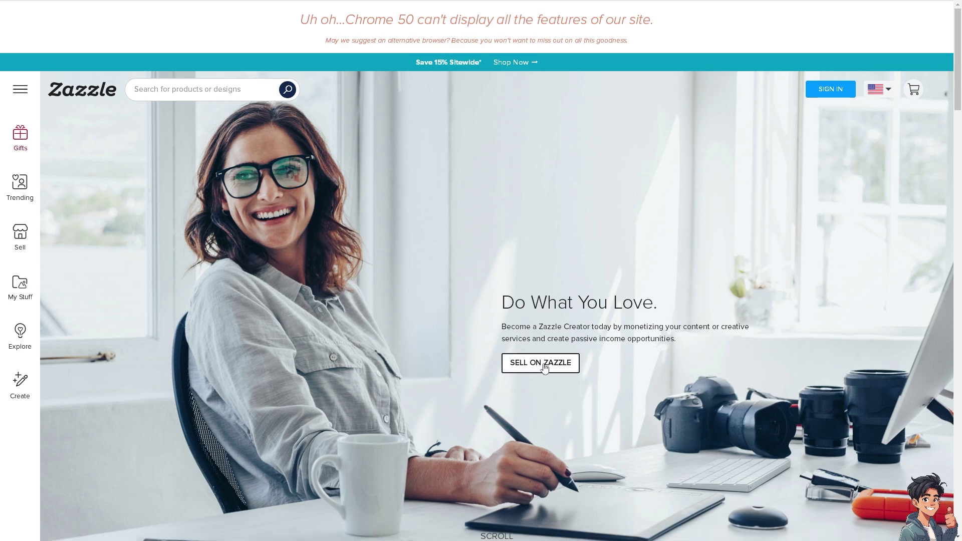
scroll(484, 341, down, 1)
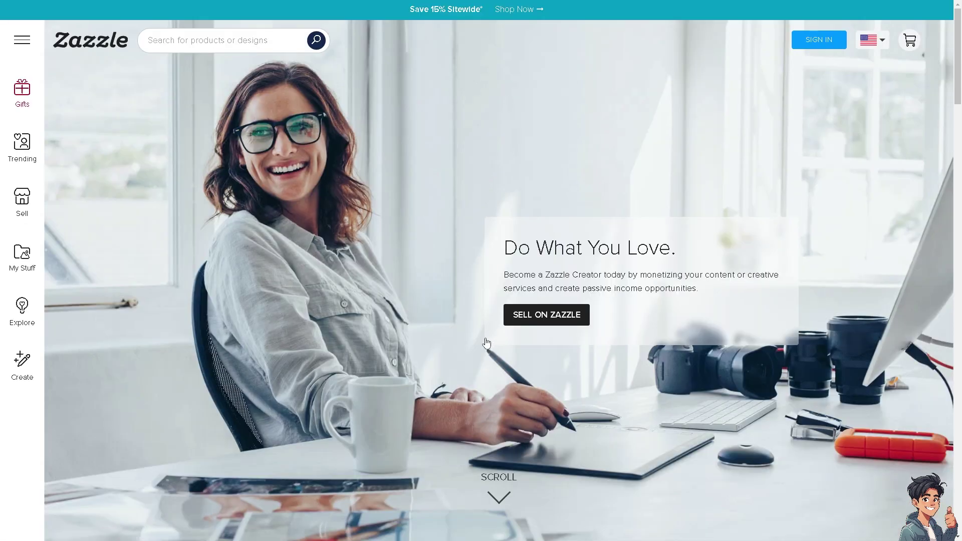
click(545, 325)
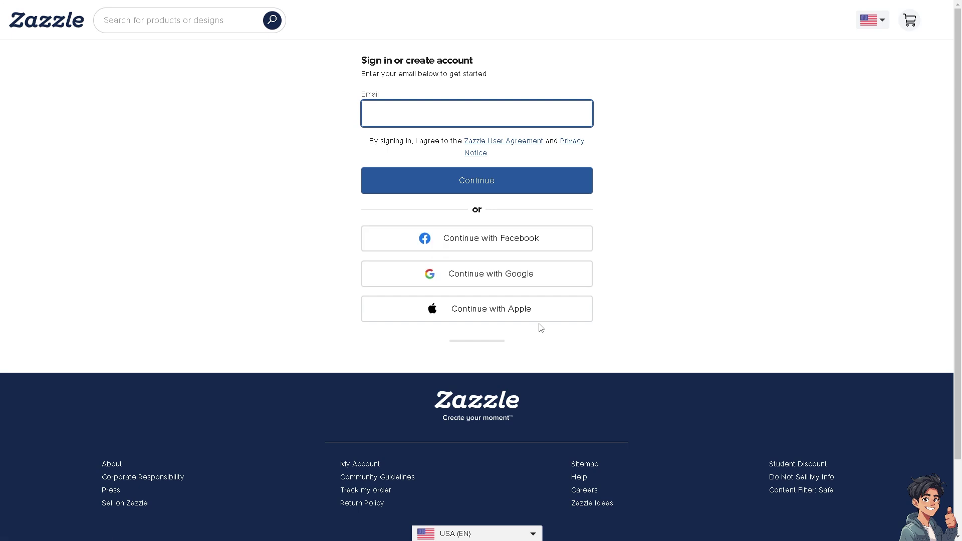
click(214, 330)
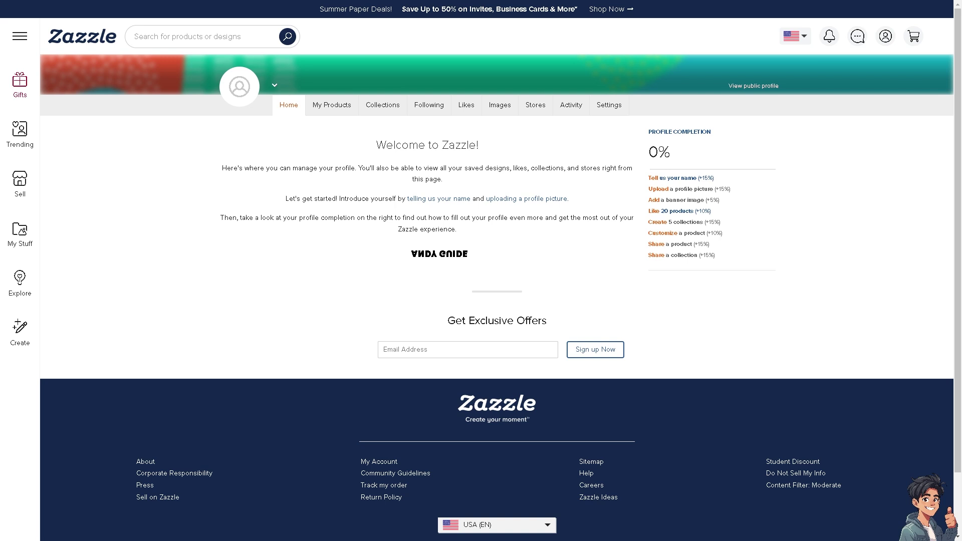
Open the profile's personal information for editing and enter the first and last name
click(253, 97)
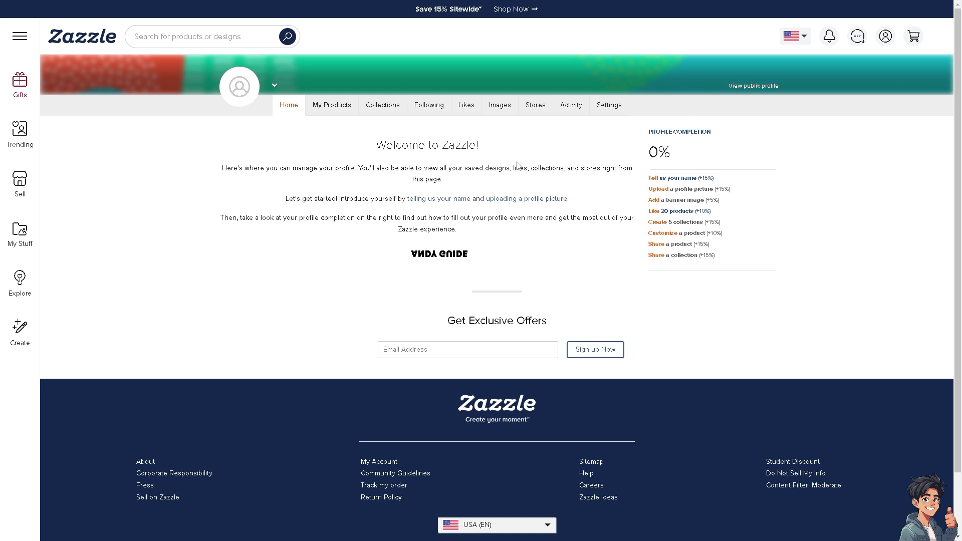
click(464, 198)
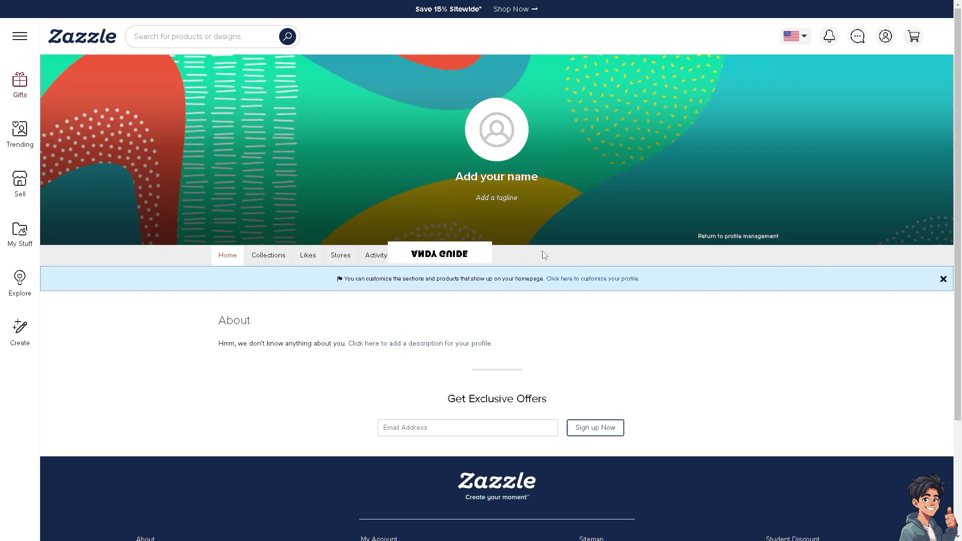
click(505, 180)
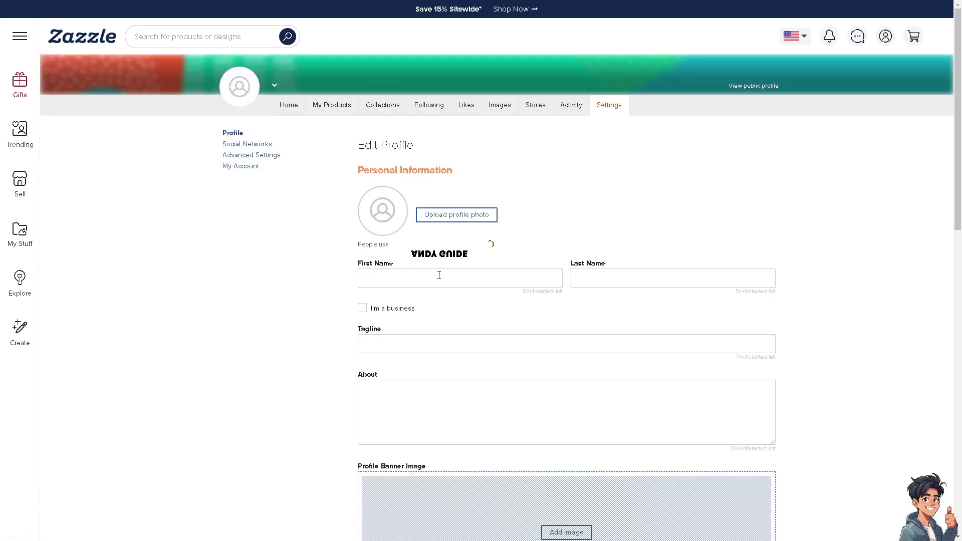
click(440, 276)
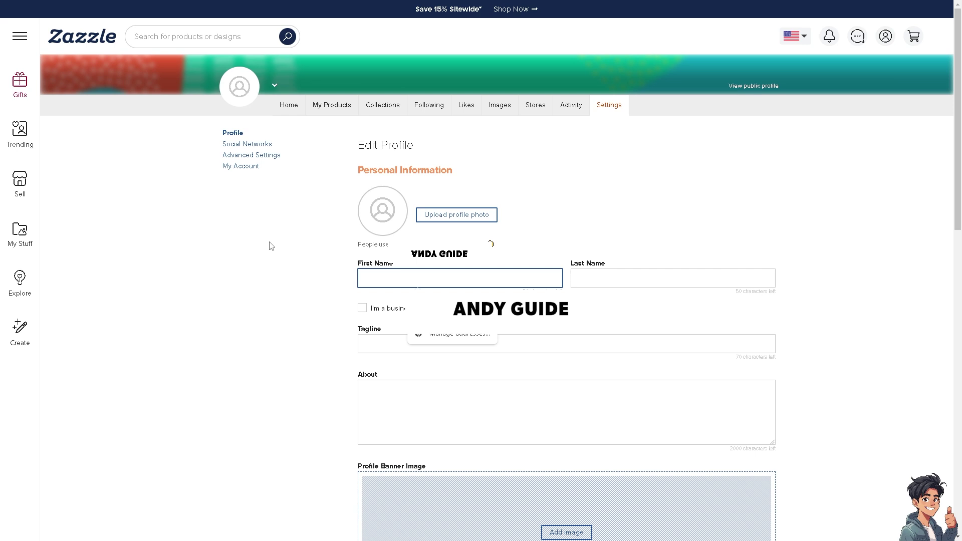
text(Andy)
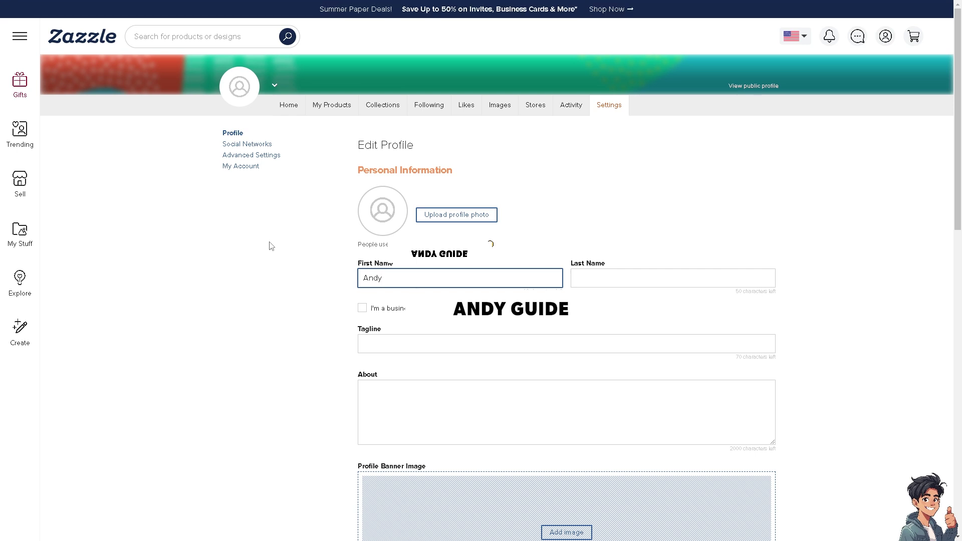
key(Tab)
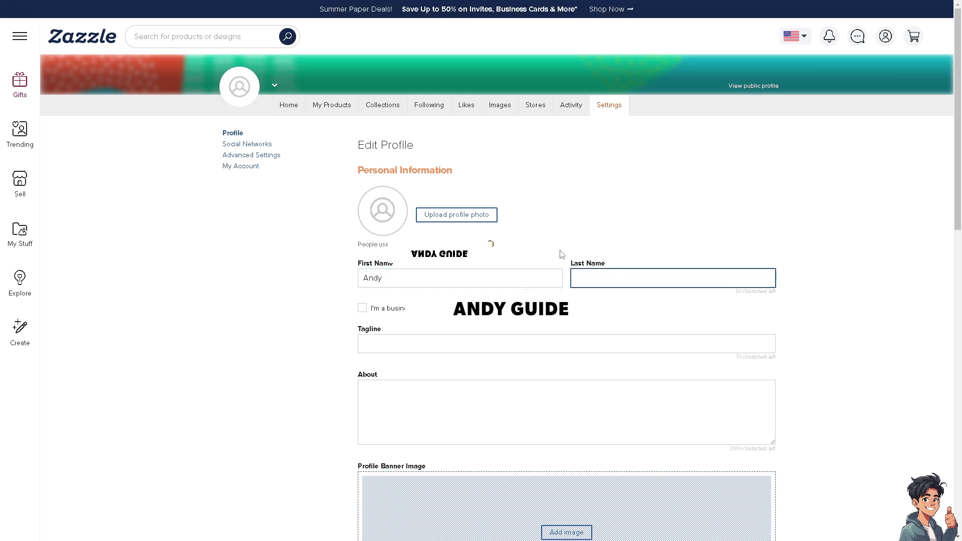
text(Guide)
click(316, 324)
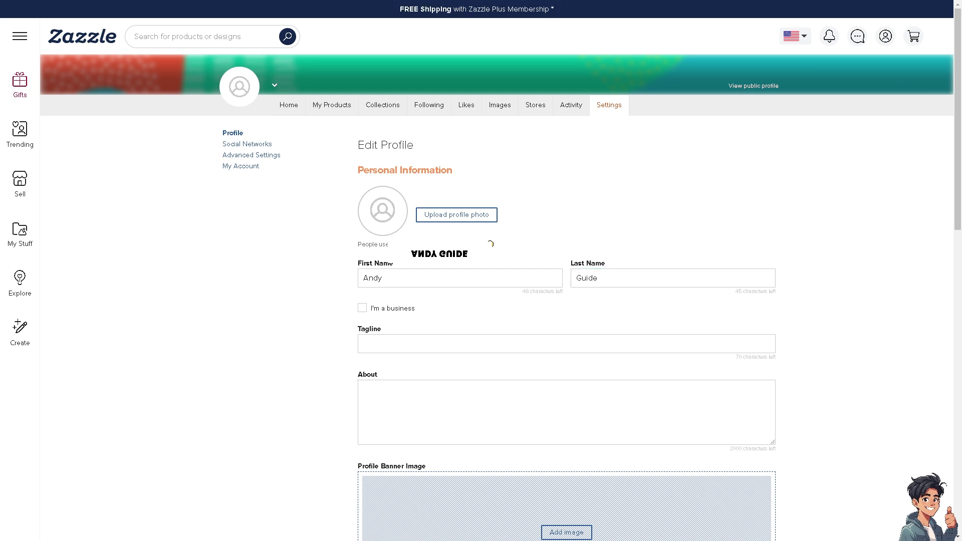
Set the profile tagline to "How to Use Zazzle Print on Demand" and the About text to "How To Use Zazzle Print On Demand"
click(537, 343)
text(How to Use Zazzle Print on Demand)
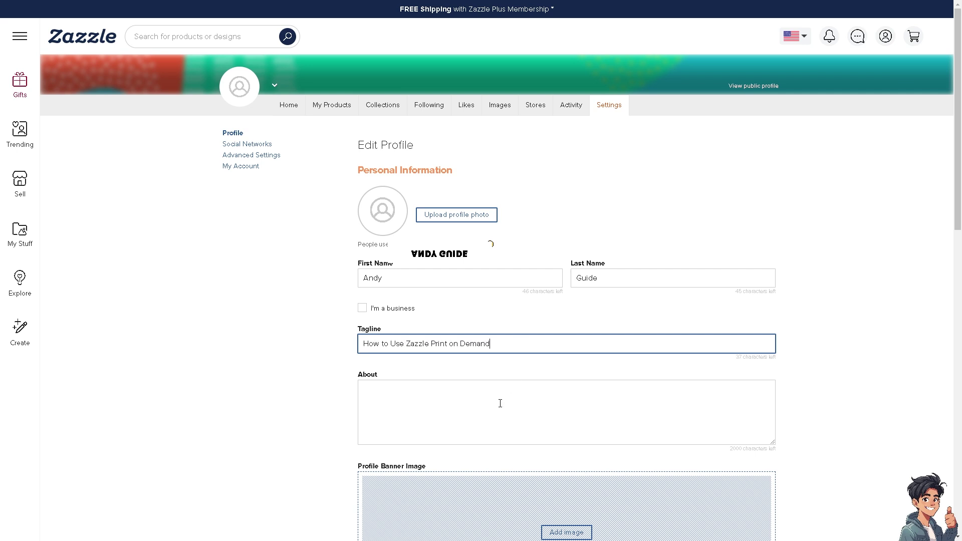
click(500, 402)
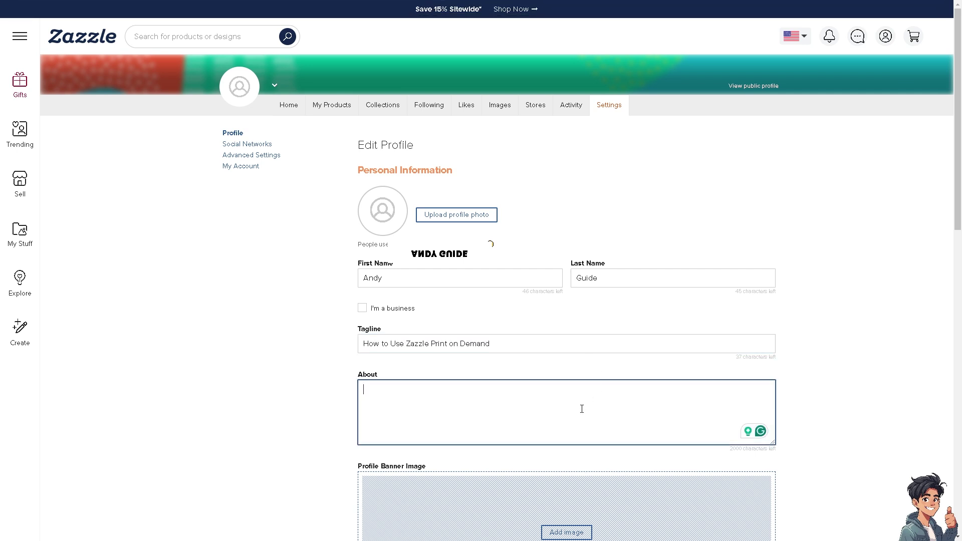
text(How To Use Zazzle Print On Demand)
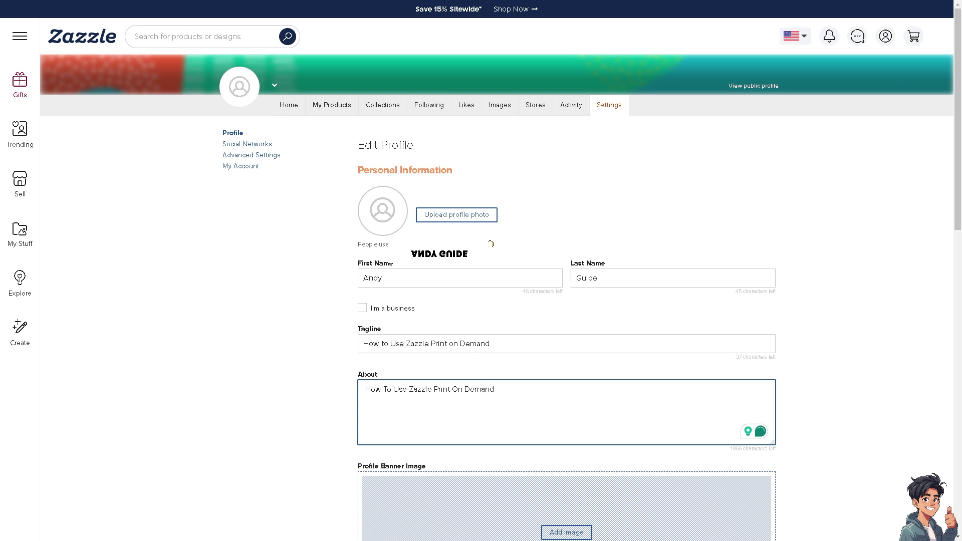
Add the Zazzle "Complete Beginner Tutorial" picture as the profile banner, moving its crop area slightly down before accepting
key(Tab)
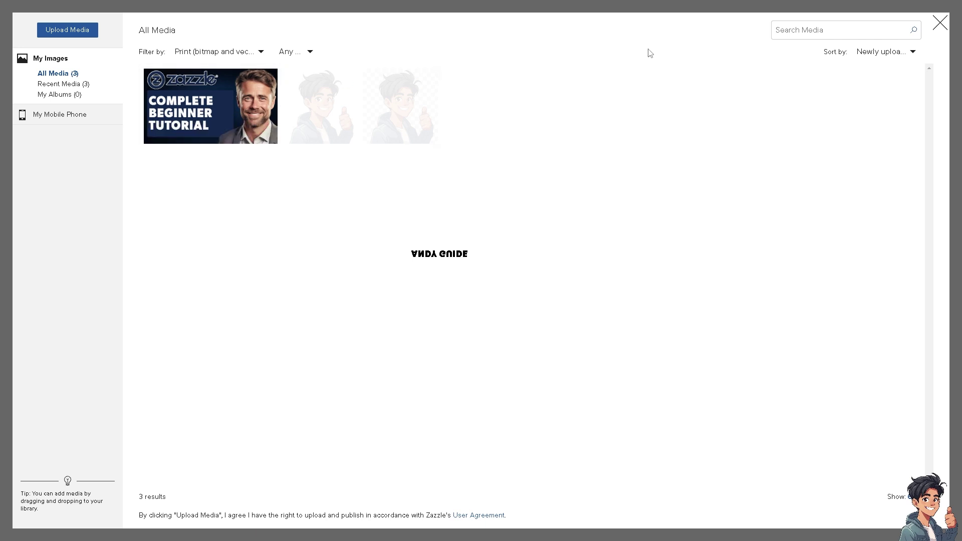
click(940, 24)
scroll(457, 336, down, 1)
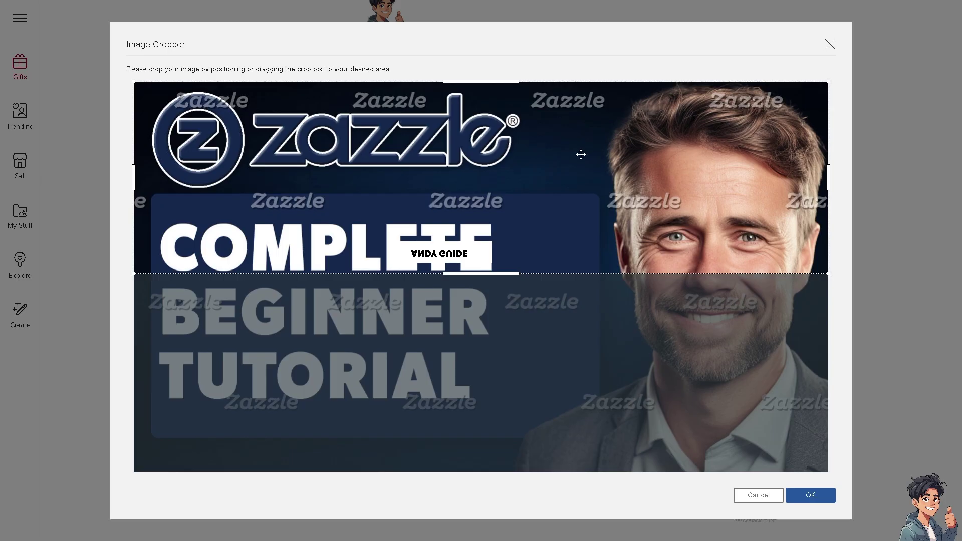
mouse_move(580, 154)
mouse_down()
mouse_move(582, 256)
mouse_move(570, 162)
mouse_up()
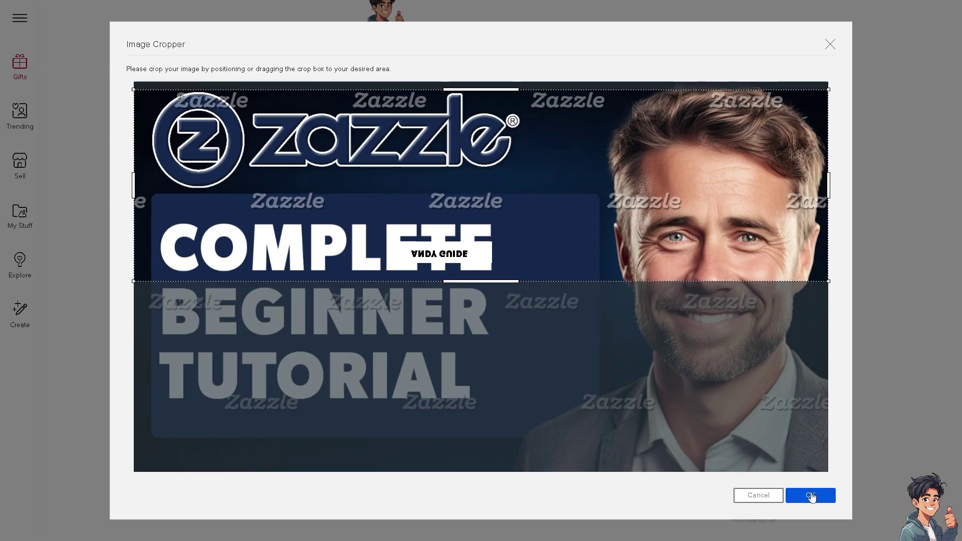
click(811, 495)
scroll(356, 277, down, 2)
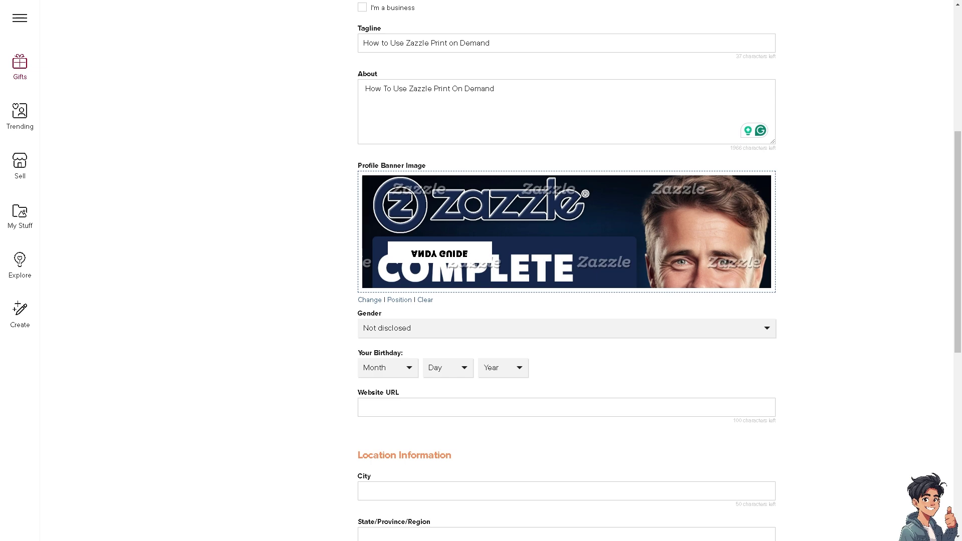
click(545, 402)
text(www.youtube.com/@AndysGuides)
click(271, 384)
Enable Display on profile for the location information and submit the profile settings
scroll(269, 381, down, 4)
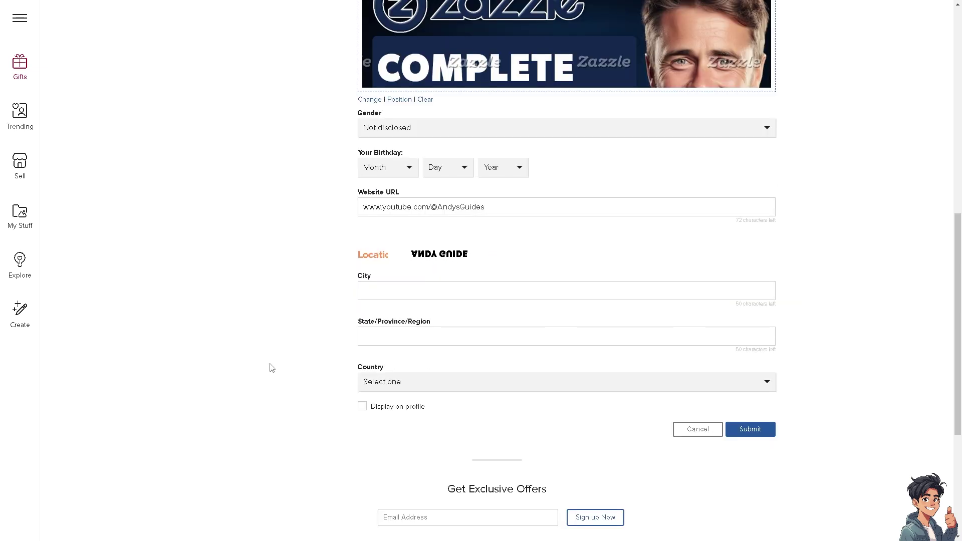
click(362, 407)
click(752, 431)
Go to the Sell page and start selling on Zazzle to reach the new store form
scroll(250, 249, up, 3)
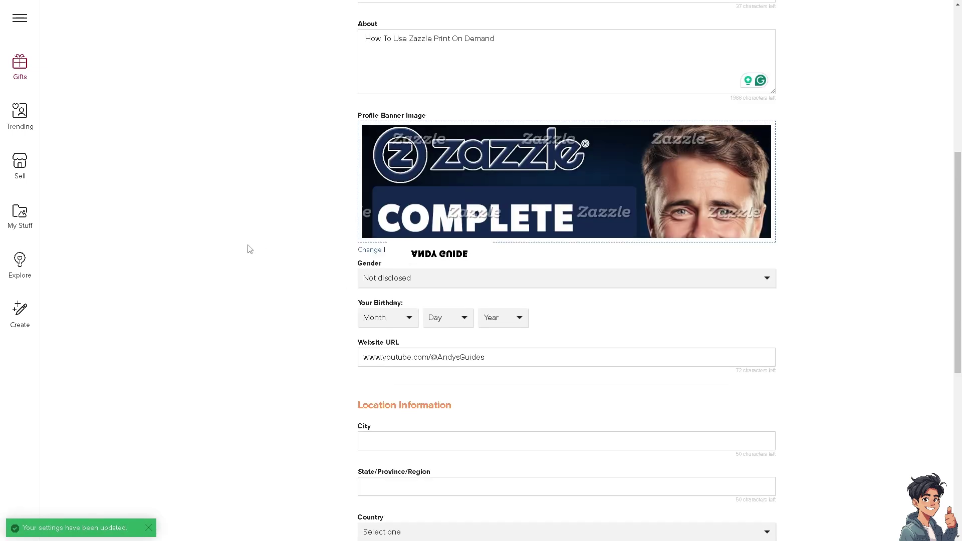
scroll(250, 249, up, 7)
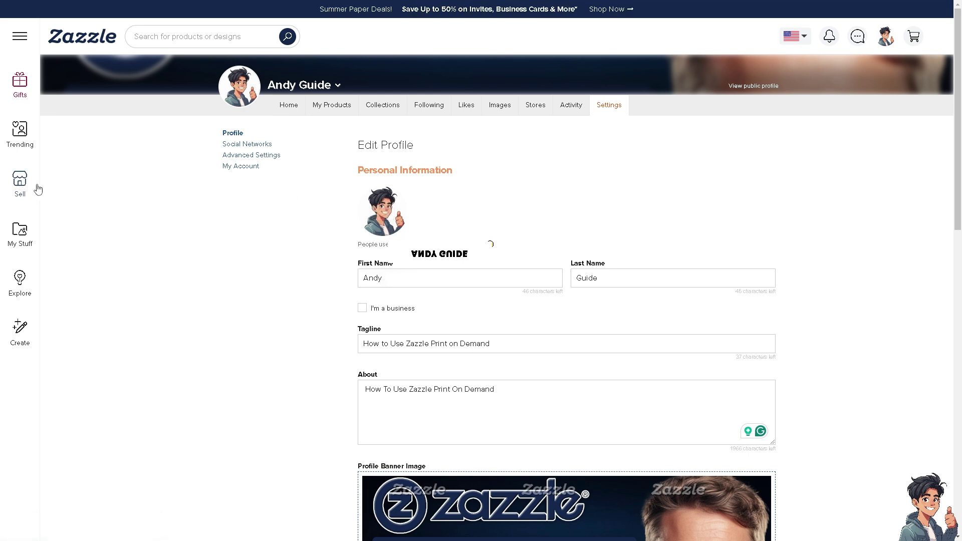
click(22, 187)
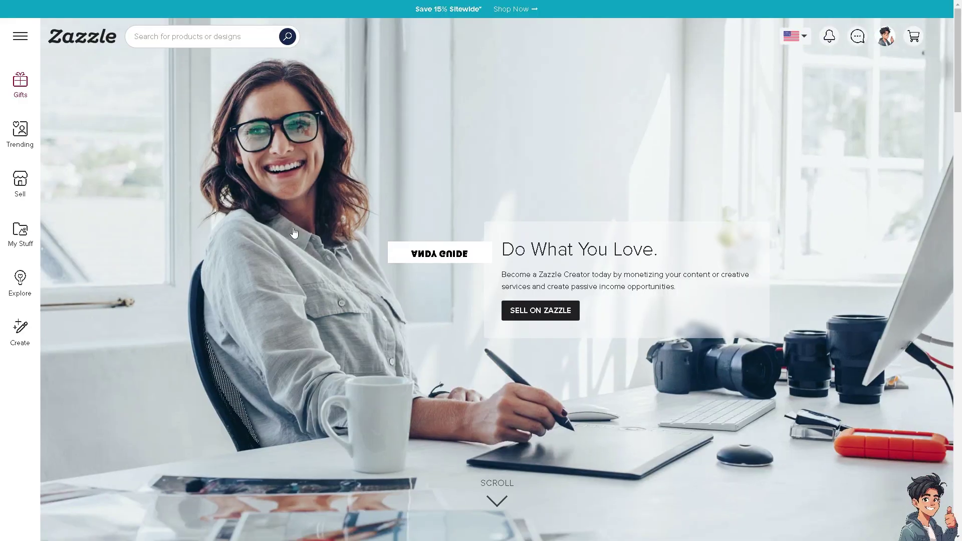
click(565, 315)
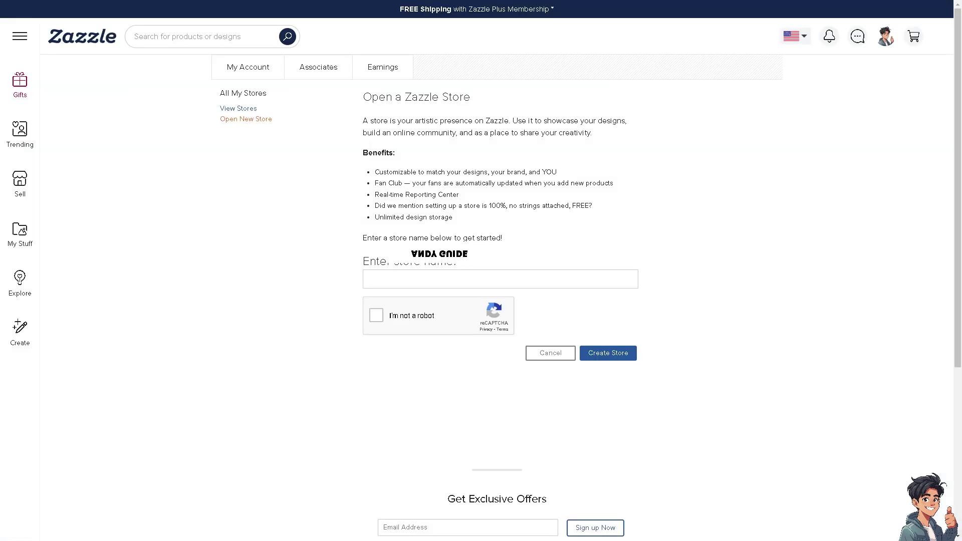
Create a new store named AndyGuide, completing the robot check
click(408, 279)
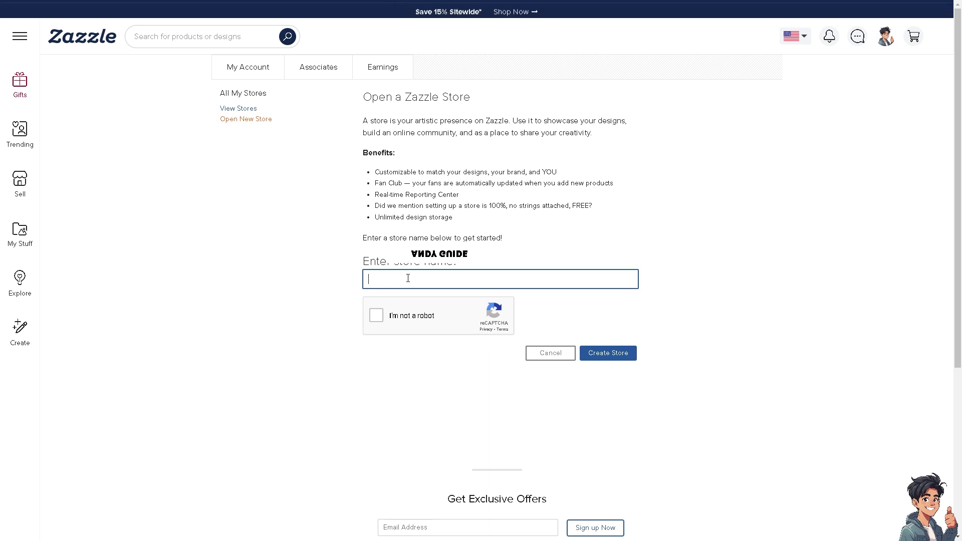
text(And)
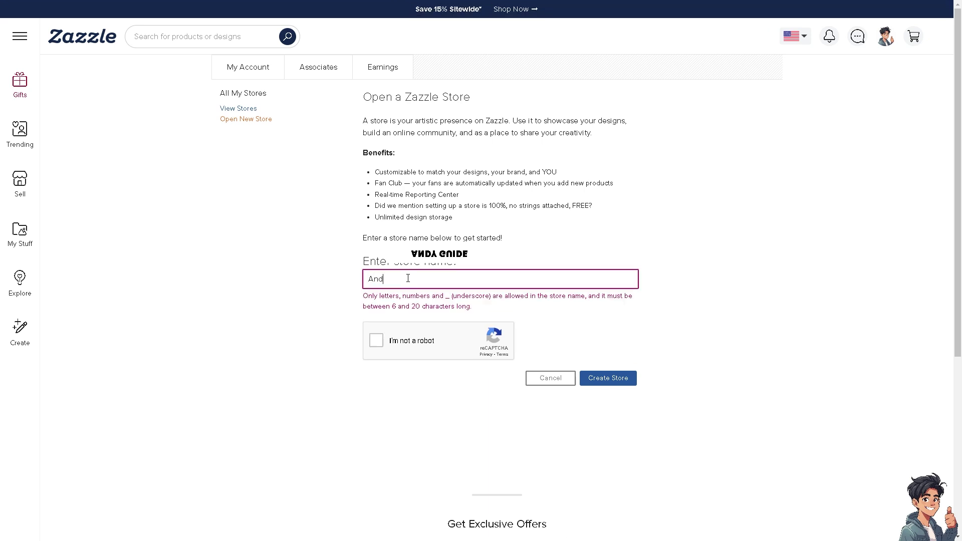
text(yGuide)
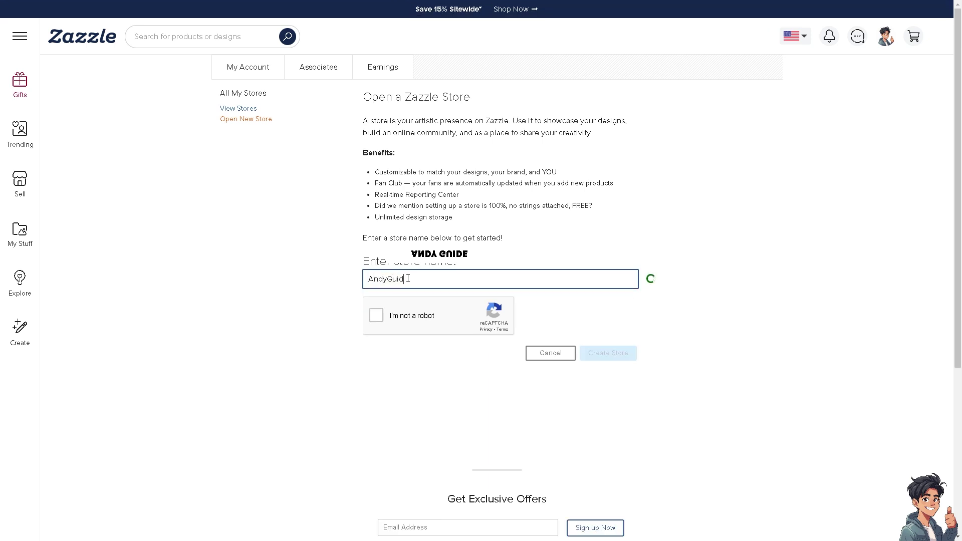
click(377, 317)
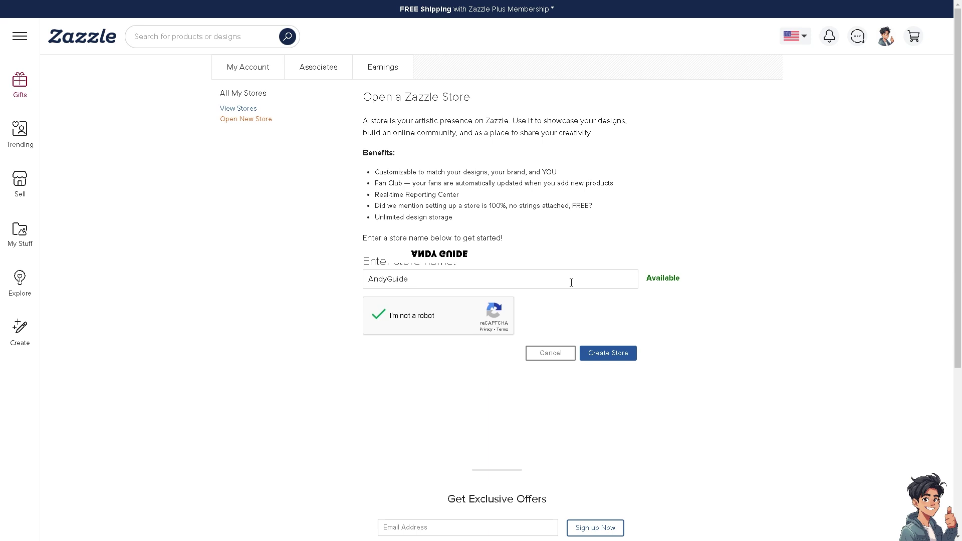
click(608, 353)
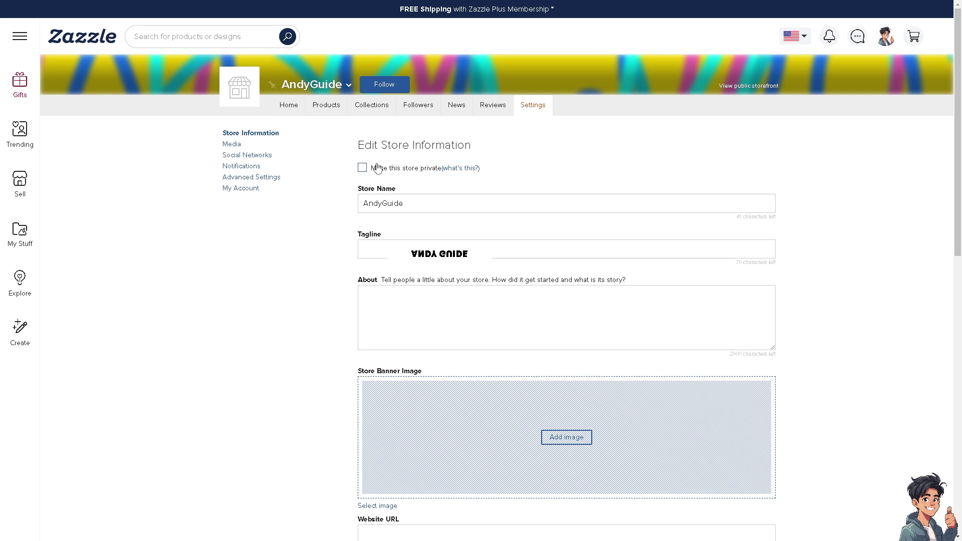
Fill the store's About field with the Andy's Guides software tutorial description and set its tagline to "How to Use Zazzle Print on Demand"
click(444, 325)
text(At Andy's Guides, you'll discover valuable insights and step-by-step guidance on various software, making even the most intricate applications accessible and user-friendly. From popular productivity tools to cutting-edge design software, we've got you covered. Our tutorials are designed to cater to both beginners and advanced users, ensuring that everyone can find the assistance they need.)
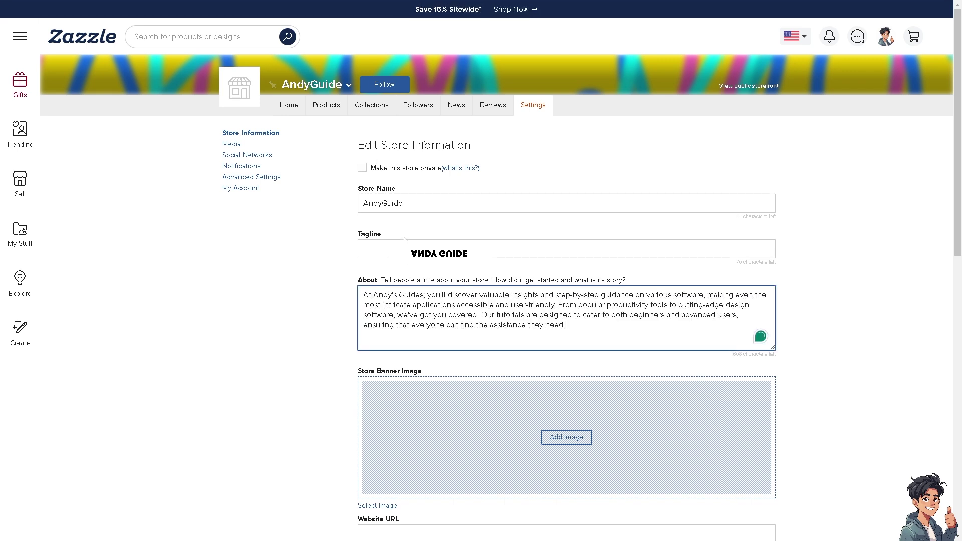
click(365, 251)
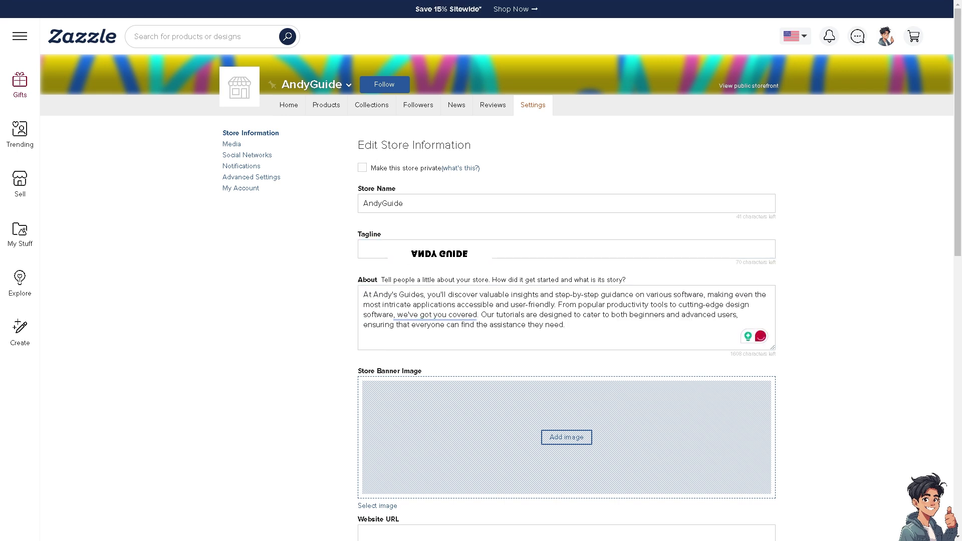
click(608, 243)
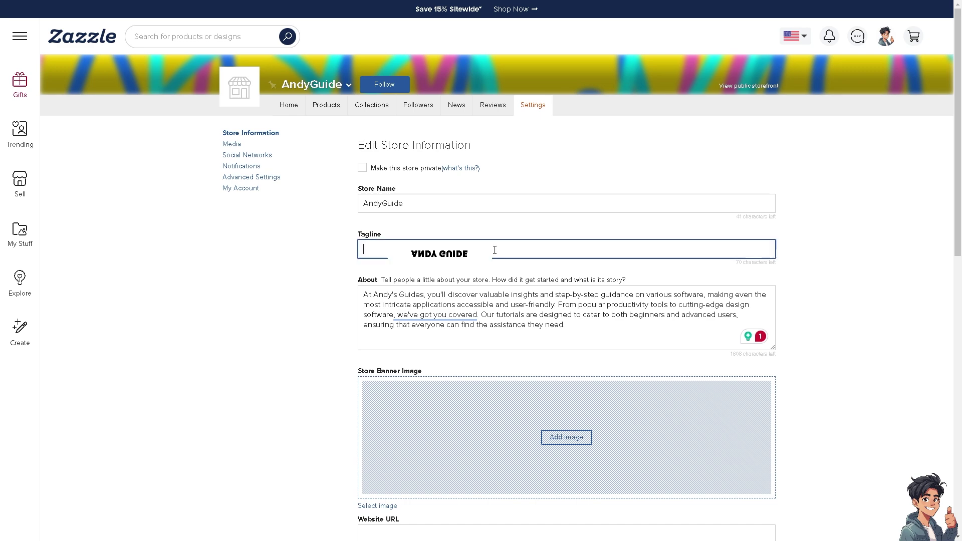
key(ctrl+v)
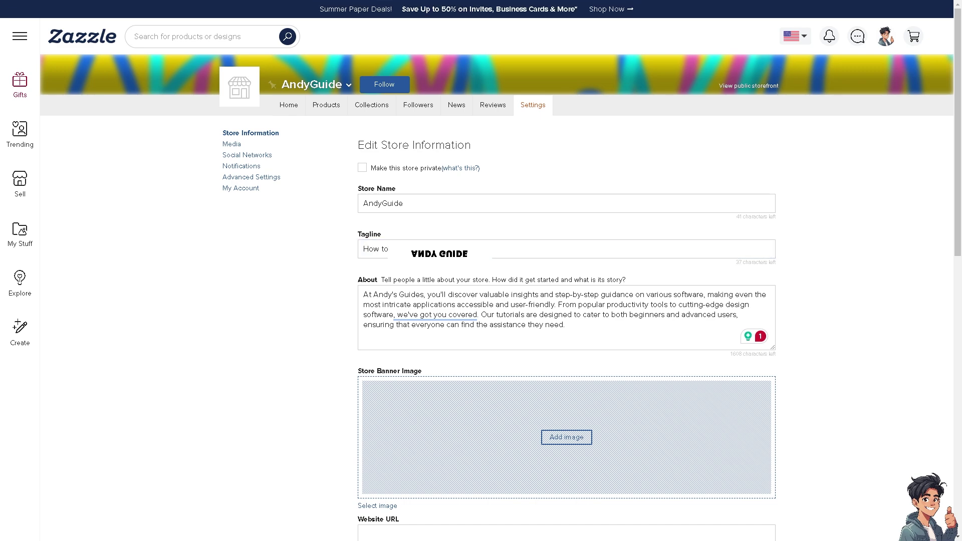
scroll(549, 333, down, 2)
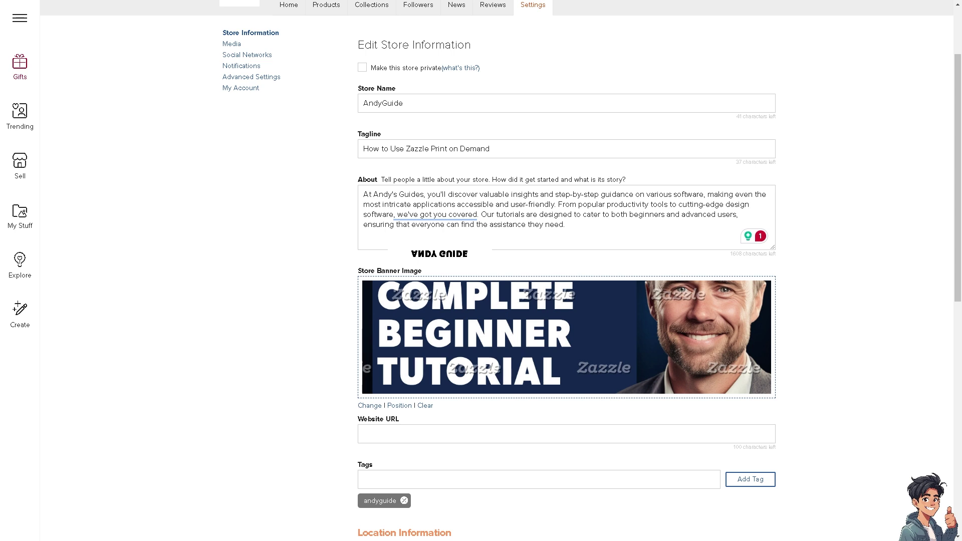
click(541, 432)
text(www.youtube.com/@AndysGuides)
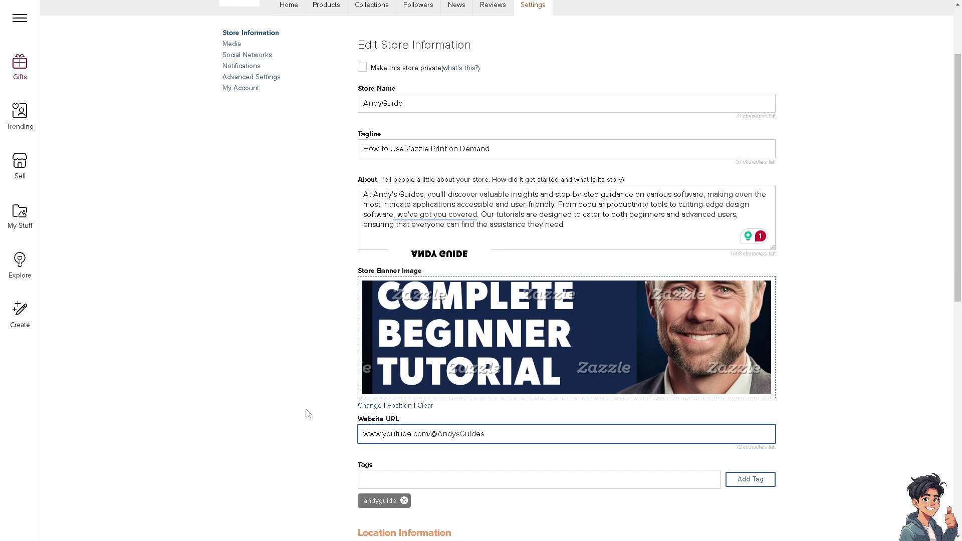
Save the AndyGuide store information and open the Create Your Own product page
scroll(307, 413, down, 6)
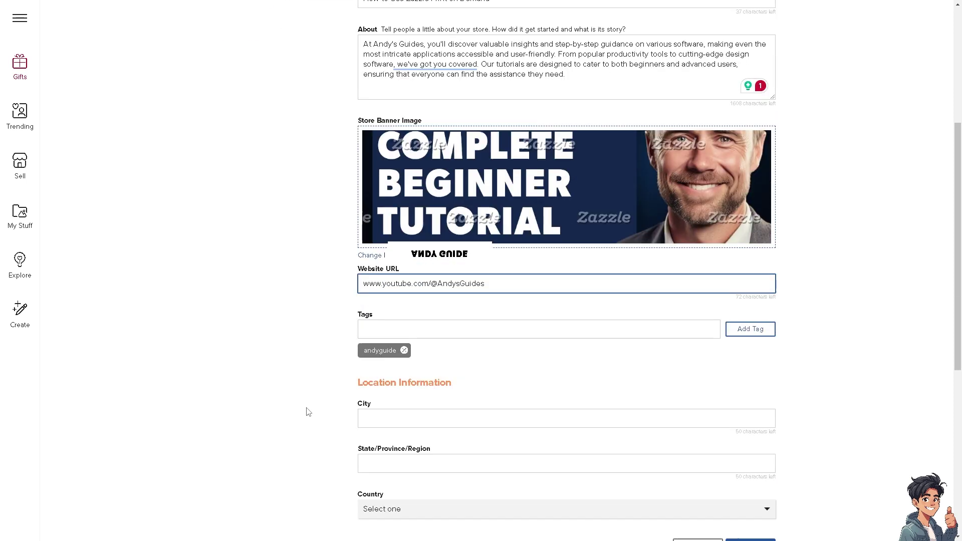
click(752, 399)
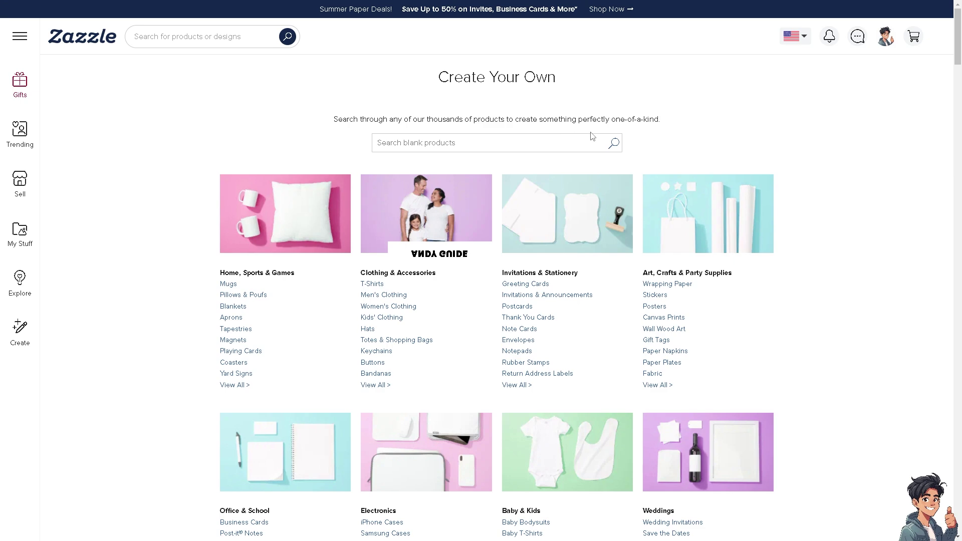
Choose the Custom 8.5" x 11" Spiral Notebook from the Notebooks category of Office & School and start customizing its design
scroll(411, 274, down, 1)
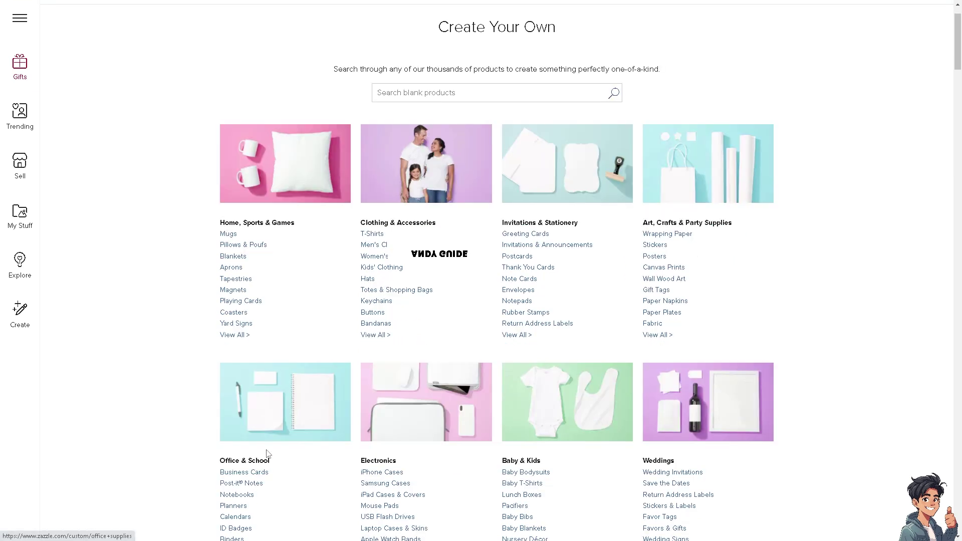
scroll(275, 447, down, 1)
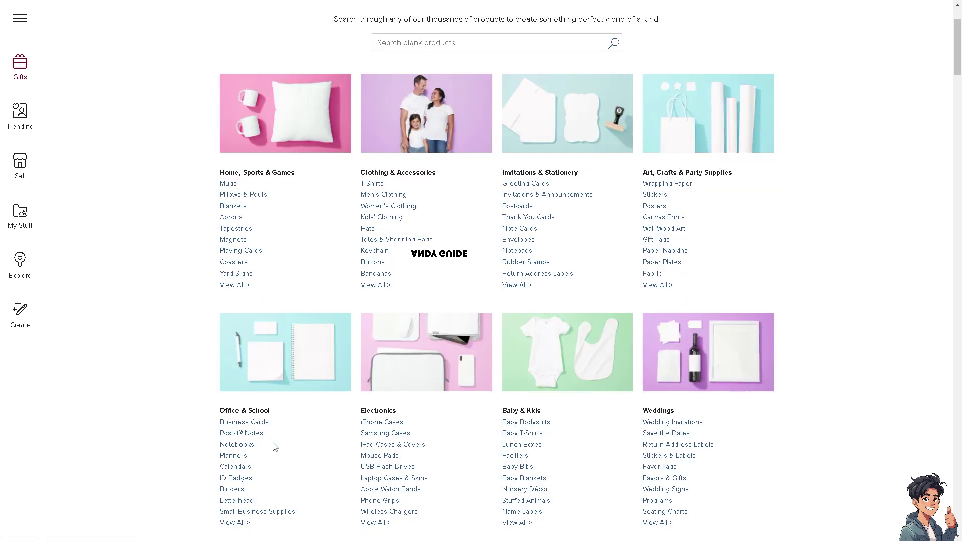
click(245, 448)
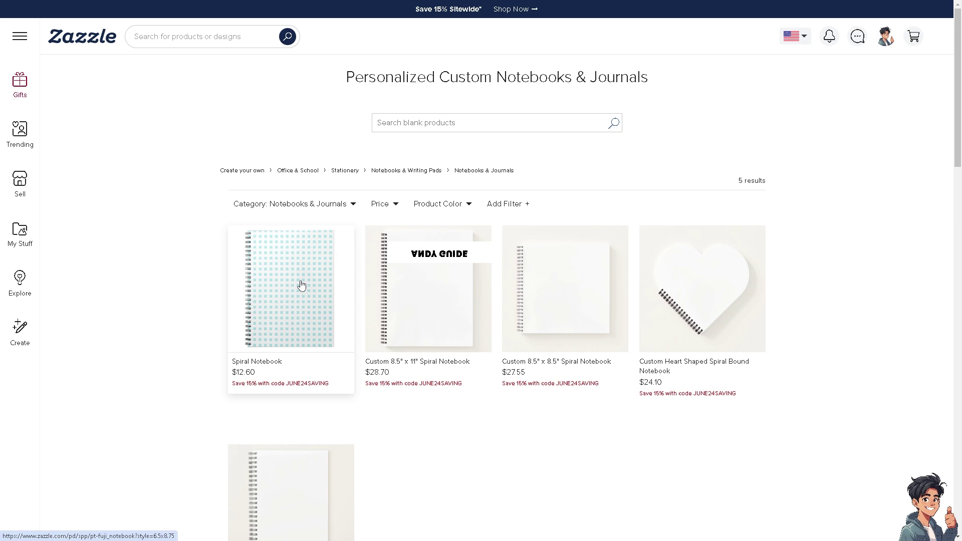
click(435, 287)
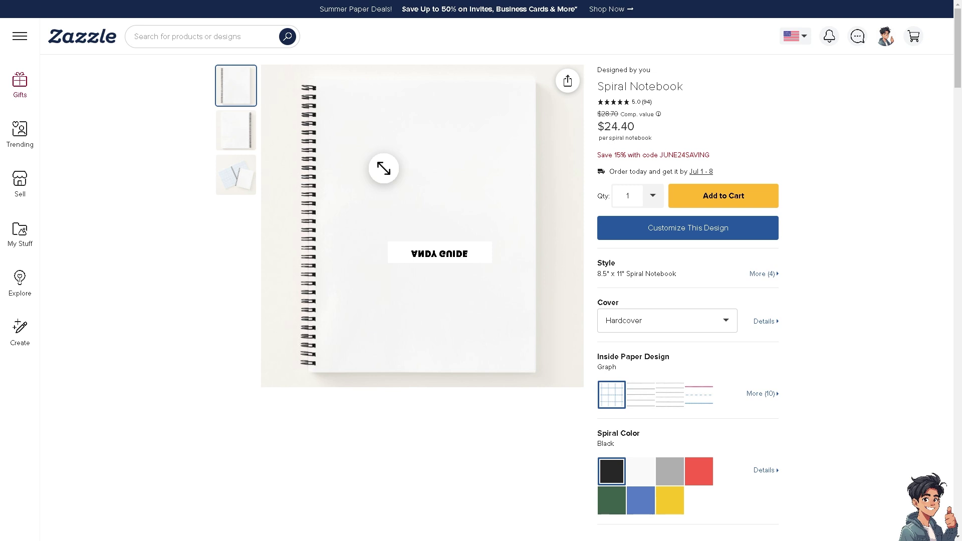
click(671, 236)
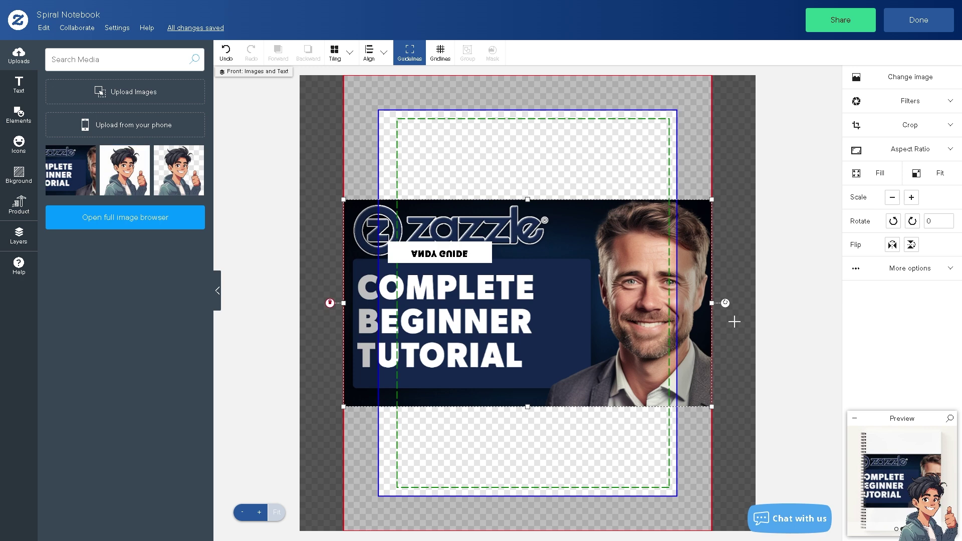
Resize the Complete Beginner Tutorial banner image to the full width of the front cover and align it with the cover's lower edge
drag(712, 406, 580, 355)
drag(509, 301, 581, 321)
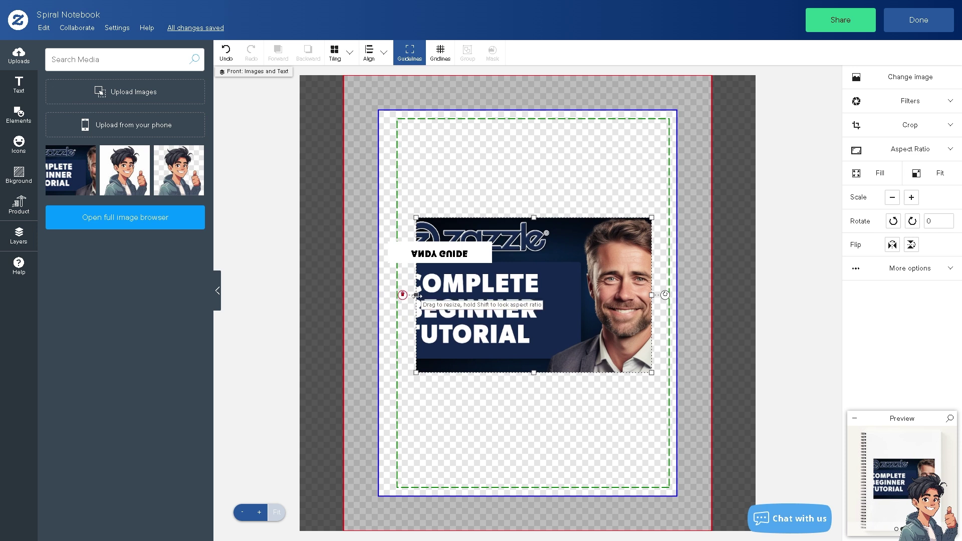
drag(417, 295, 381, 291)
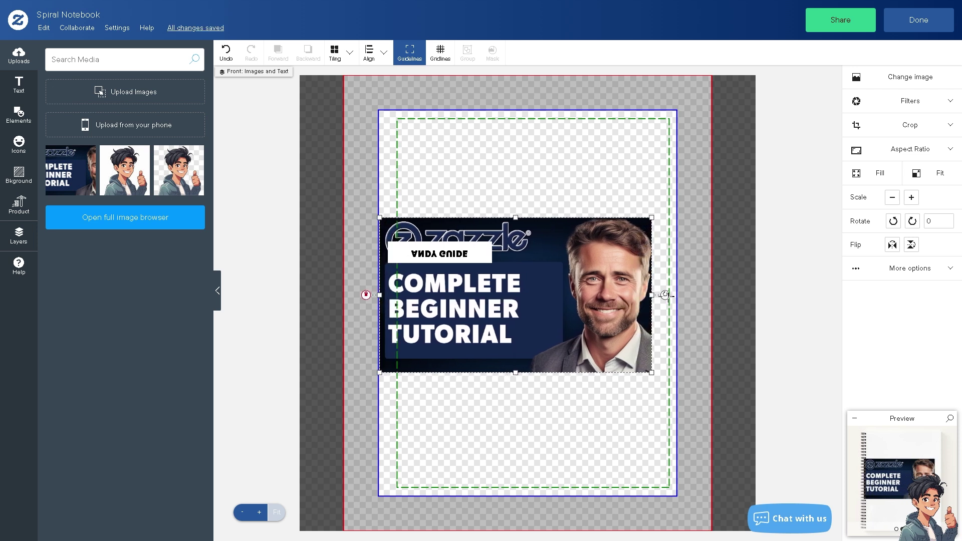
click(667, 296)
click(620, 300)
drag(652, 295, 625, 401)
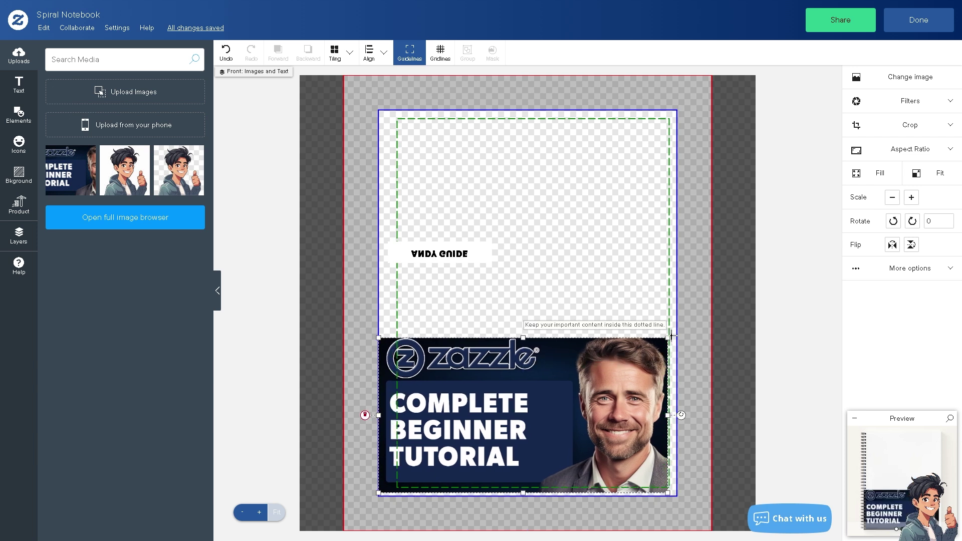
drag(672, 337, 677, 331)
drag(612, 386, 613, 391)
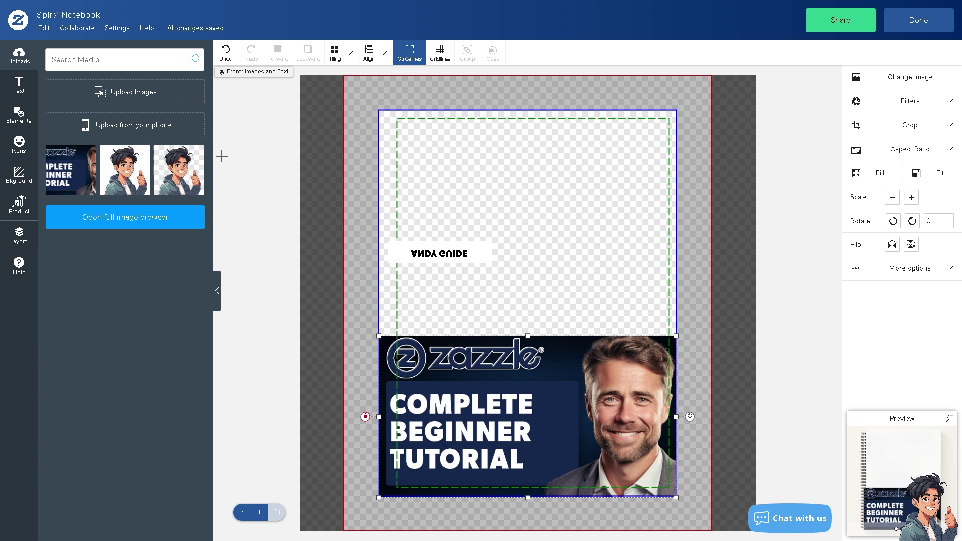
Add the uploaded thumbs-up cartoon image to the front cover and stretch it to fill the area above the banner
click(137, 181)
drag(517, 237, 474, 162)
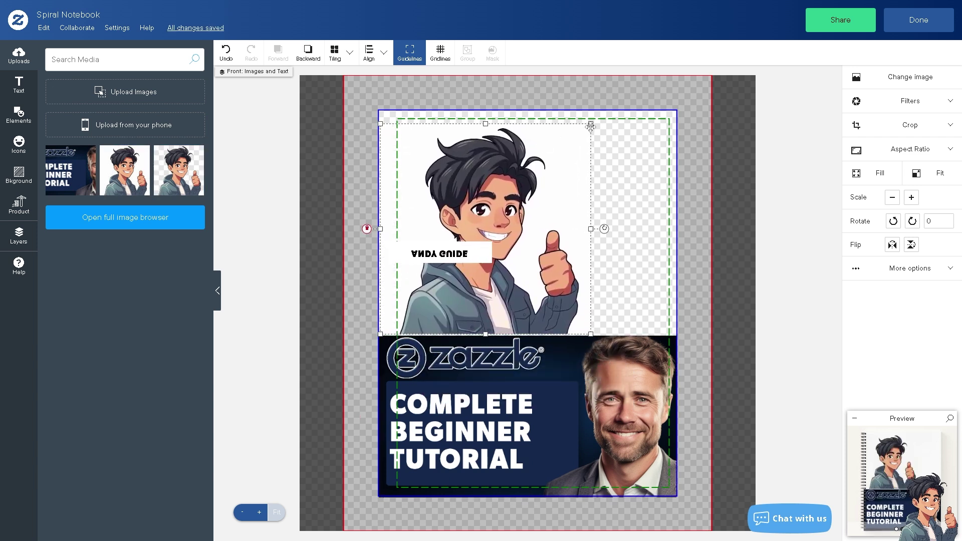
drag(591, 126, 625, 109)
drag(393, 219, 379, 218)
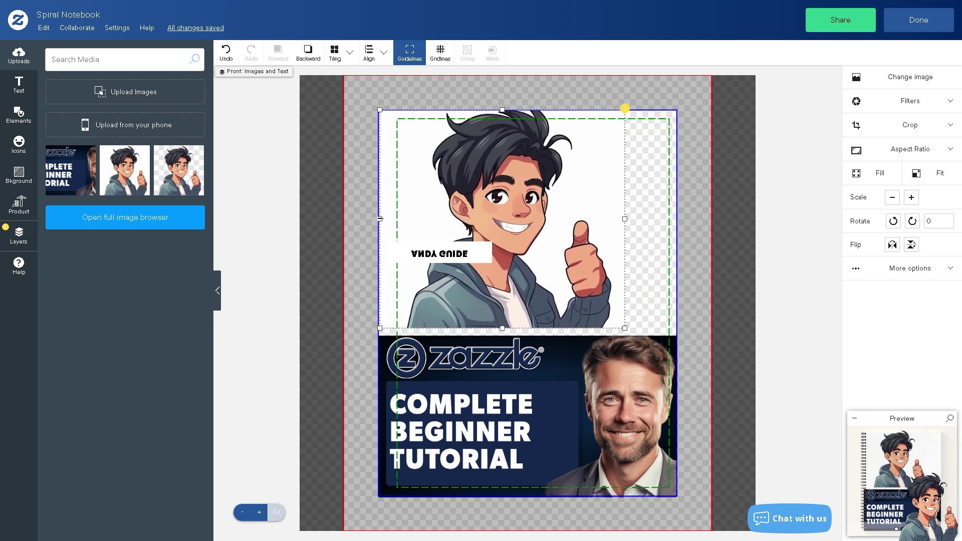
drag(625, 219, 671, 228)
drag(528, 118, 528, 110)
drag(384, 221, 380, 221)
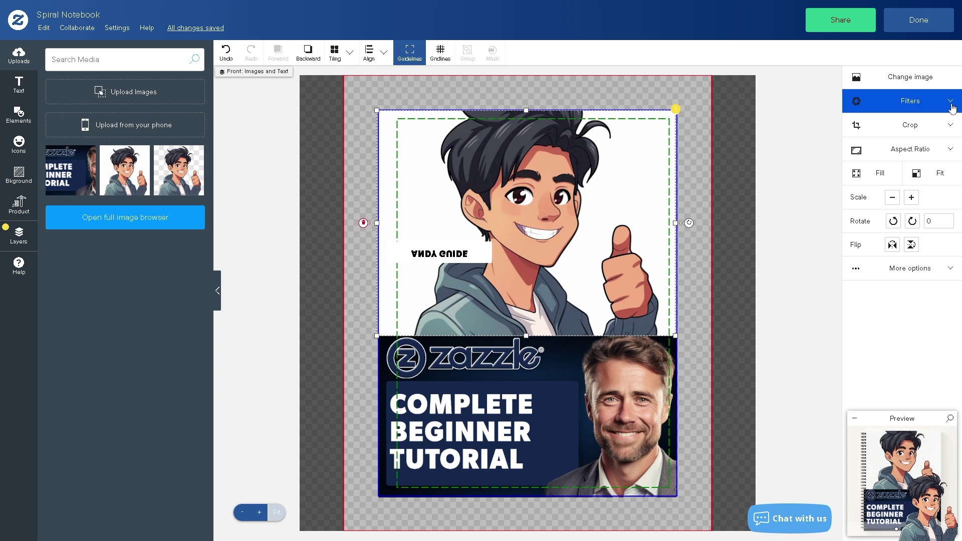
Apply the 1974 filter to the cartoon image and finish the notebook design
click(923, 101)
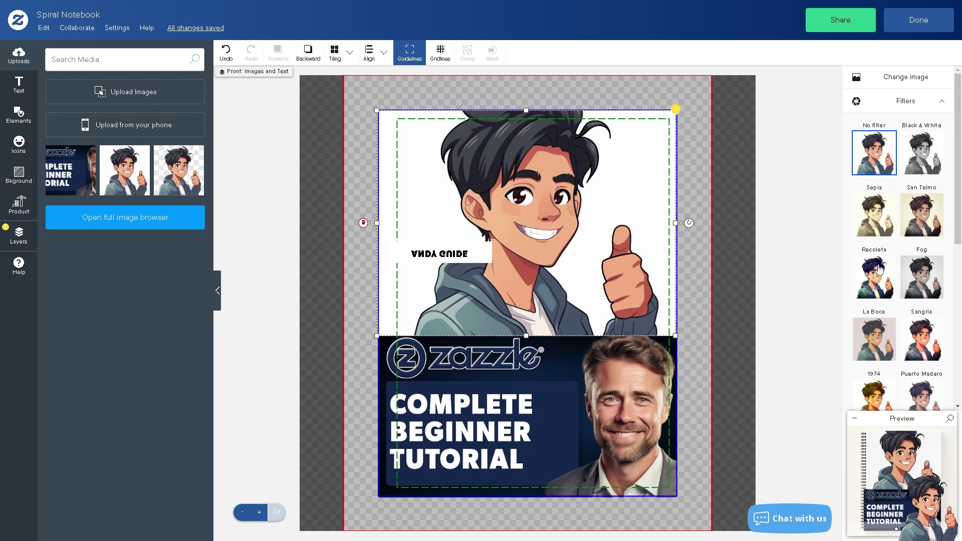
click(881, 389)
scroll(881, 389, down, 1)
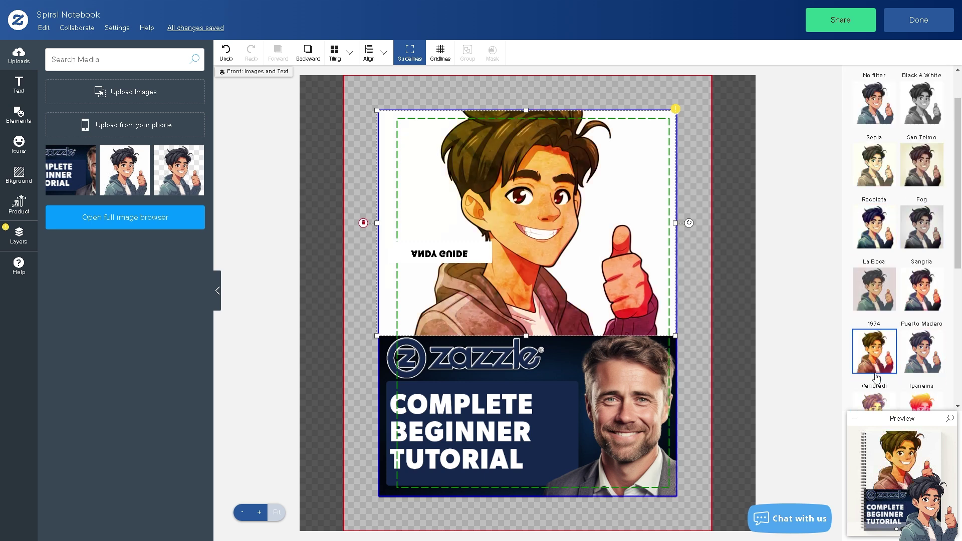
click(836, 397)
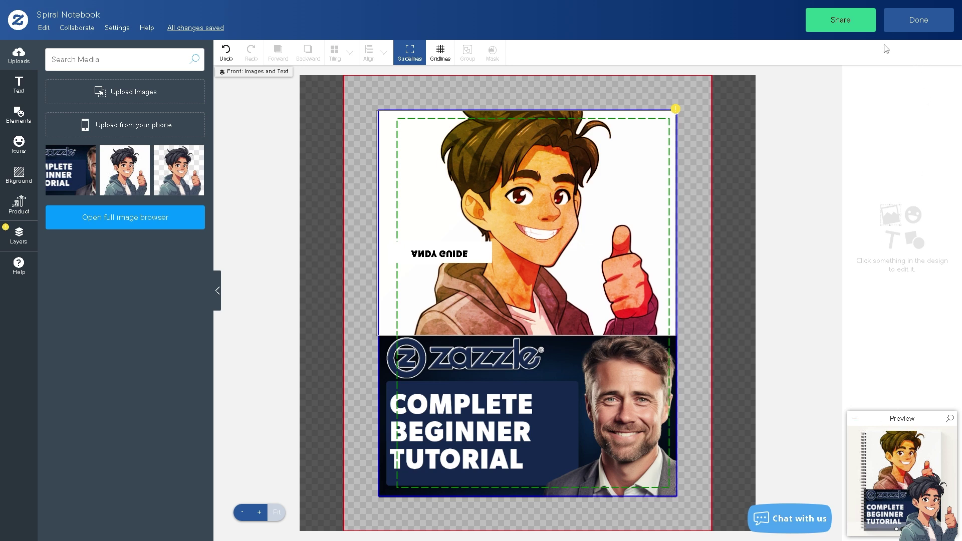
click(915, 28)
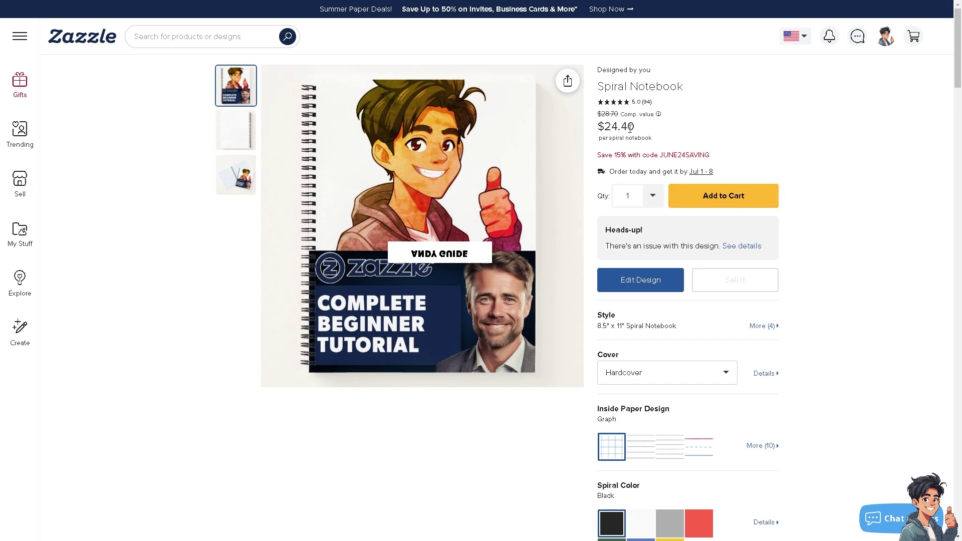
Check the available notebook quantities and look through the preview images of the finished design
click(654, 196)
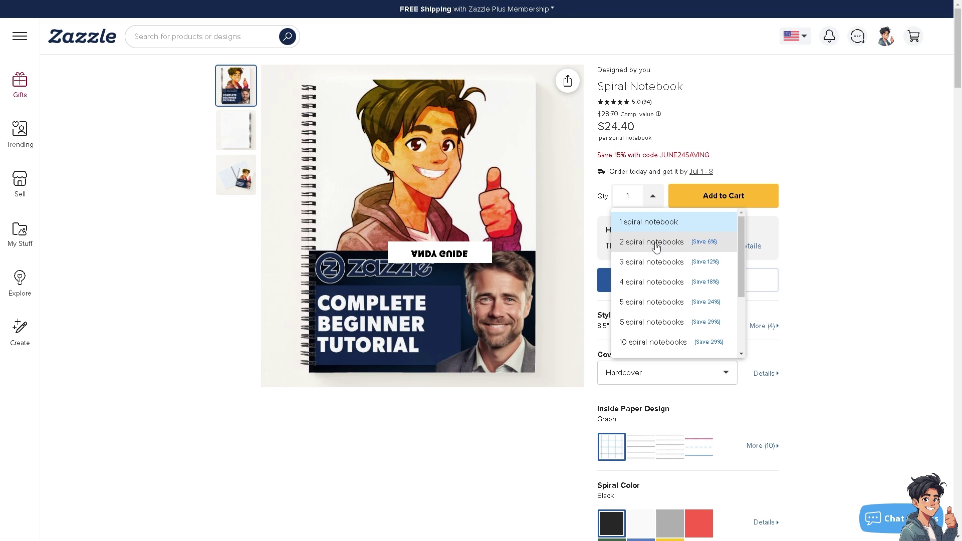
click(854, 254)
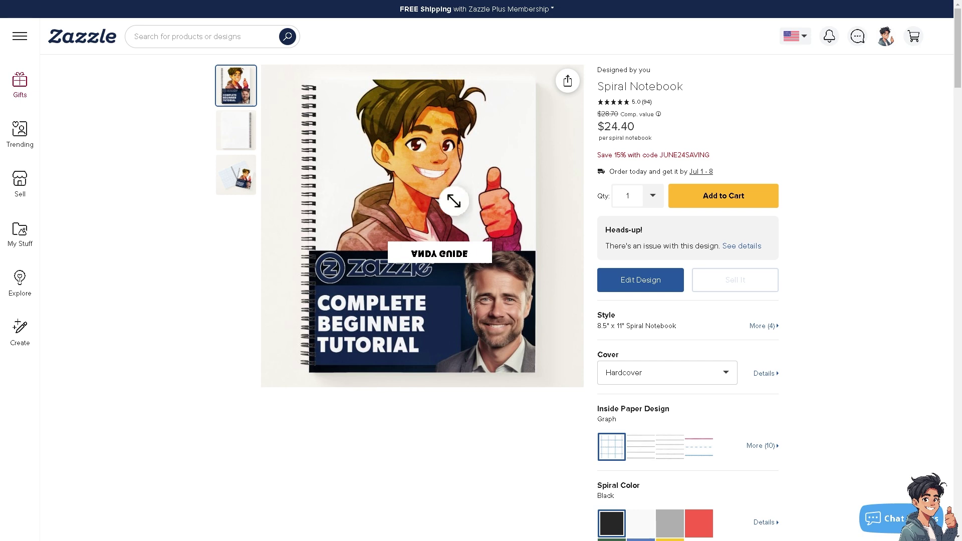
click(245, 184)
click(233, 93)
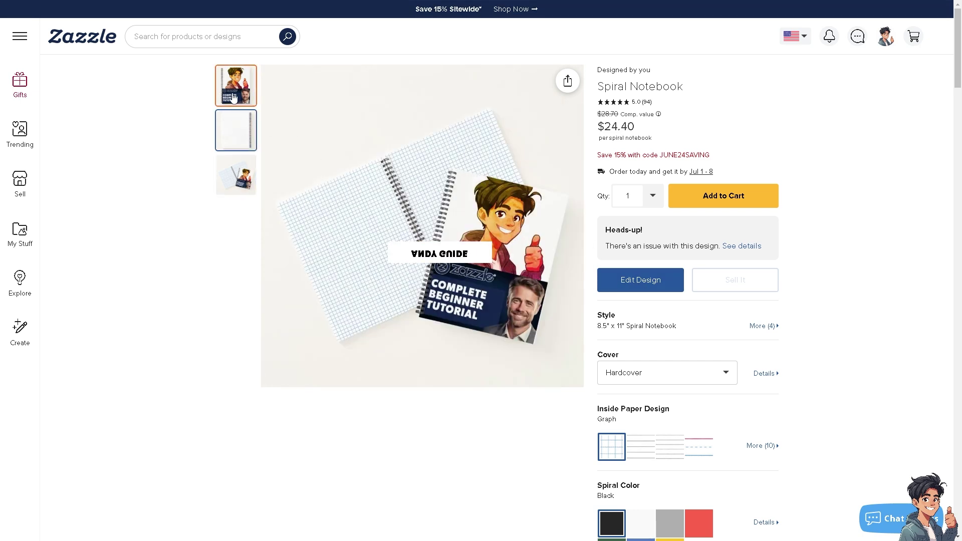
Try the red, gold, green and blue spiral colors and set the notebook's spiral color to gray
scroll(639, 298, down, 1)
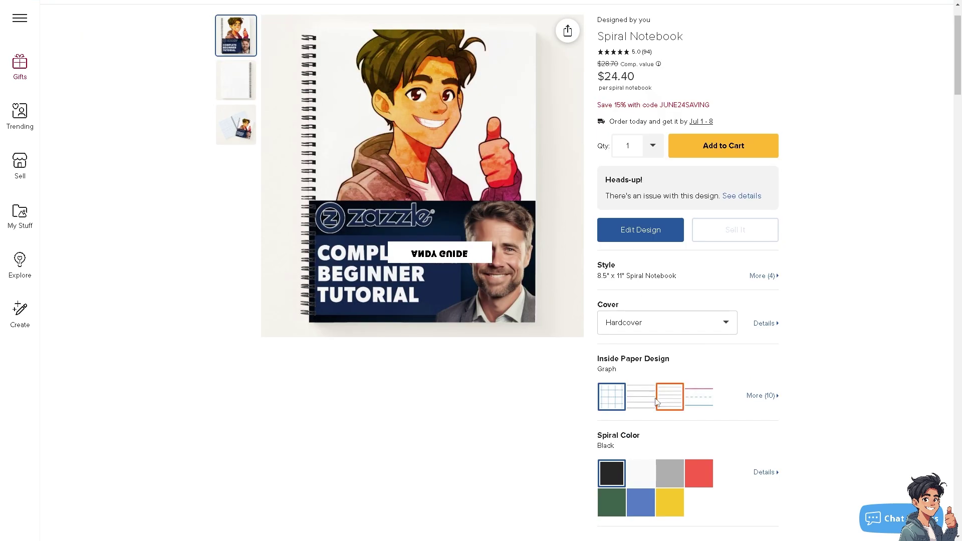
click(670, 475)
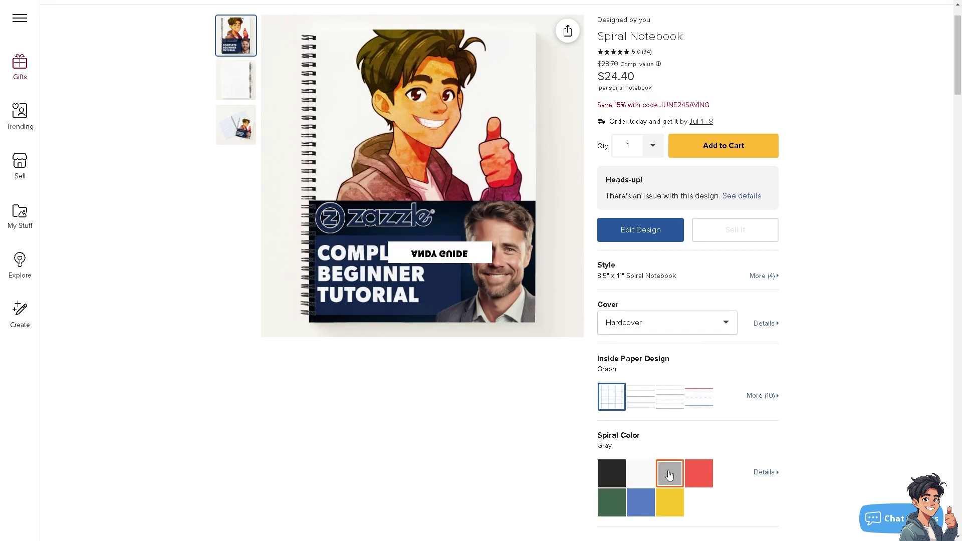
click(700, 475)
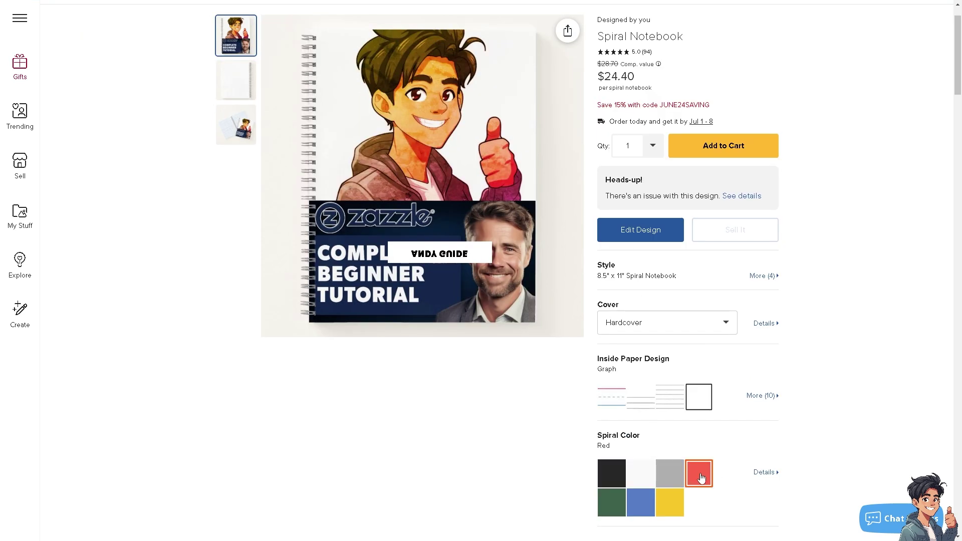
click(763, 473)
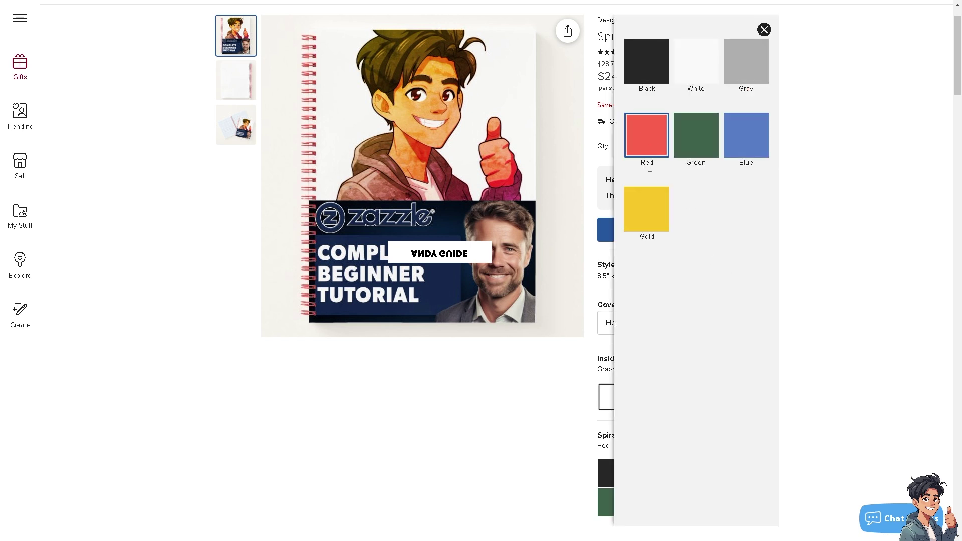
click(653, 211)
click(704, 138)
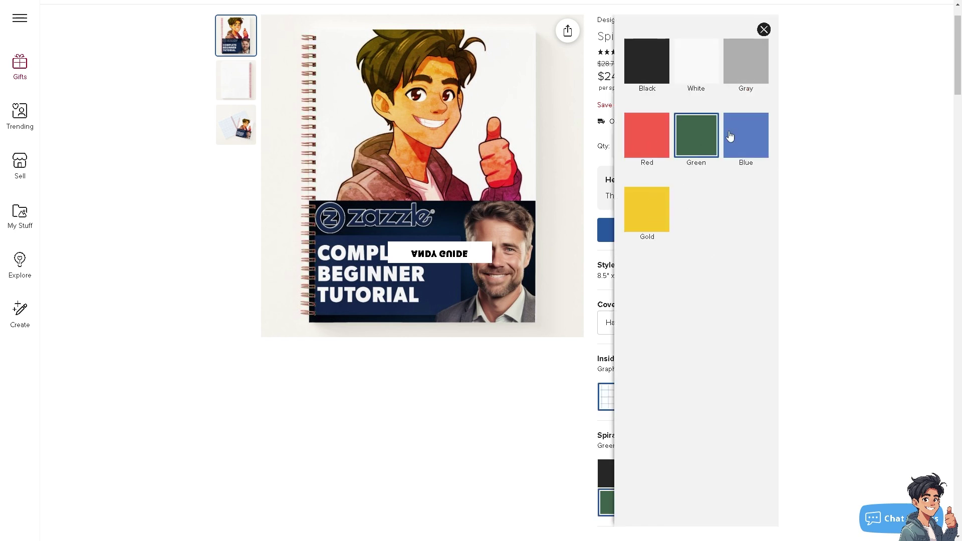
click(749, 137)
click(746, 62)
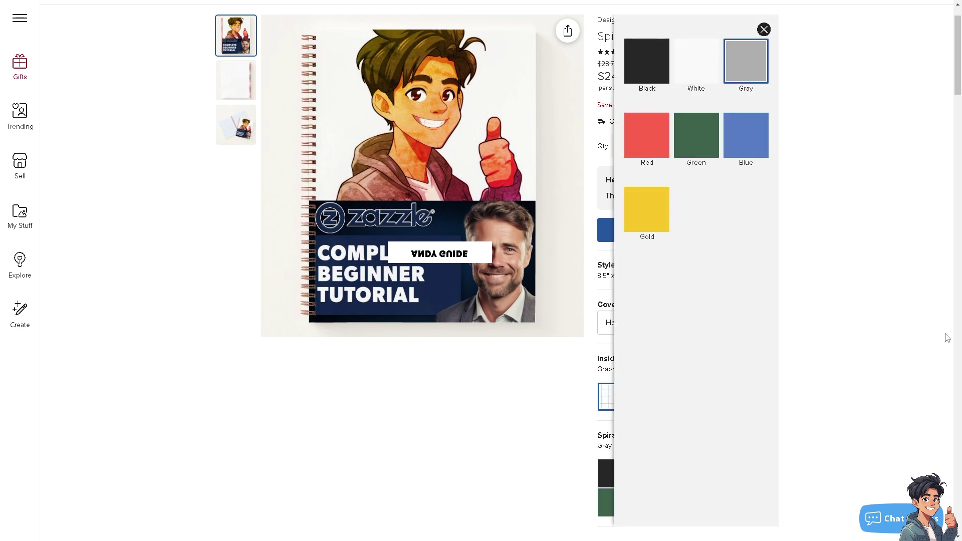
click(763, 29)
Examine the notebook's product page, including the design transfer options, product description and customer reviews
scroll(802, 195, up, 1)
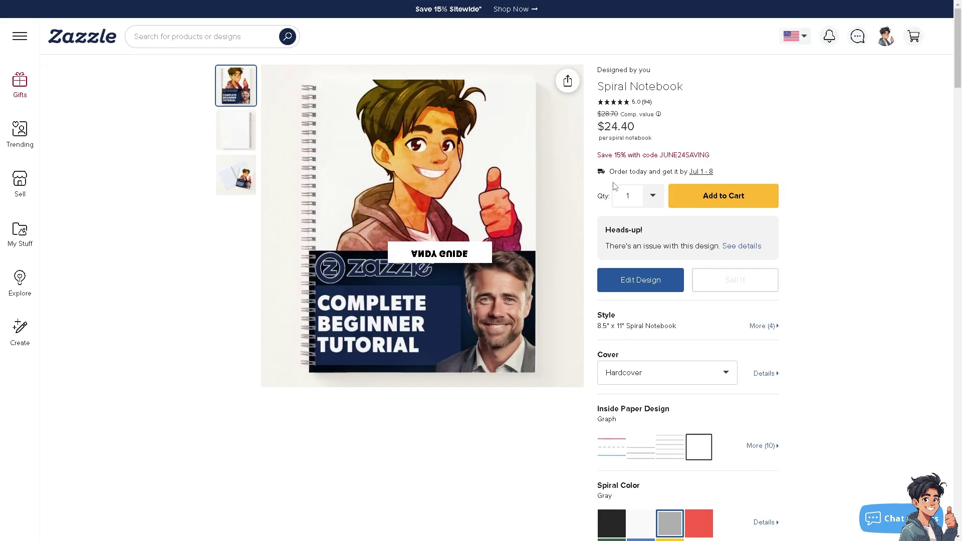
scroll(788, 364, down, 10)
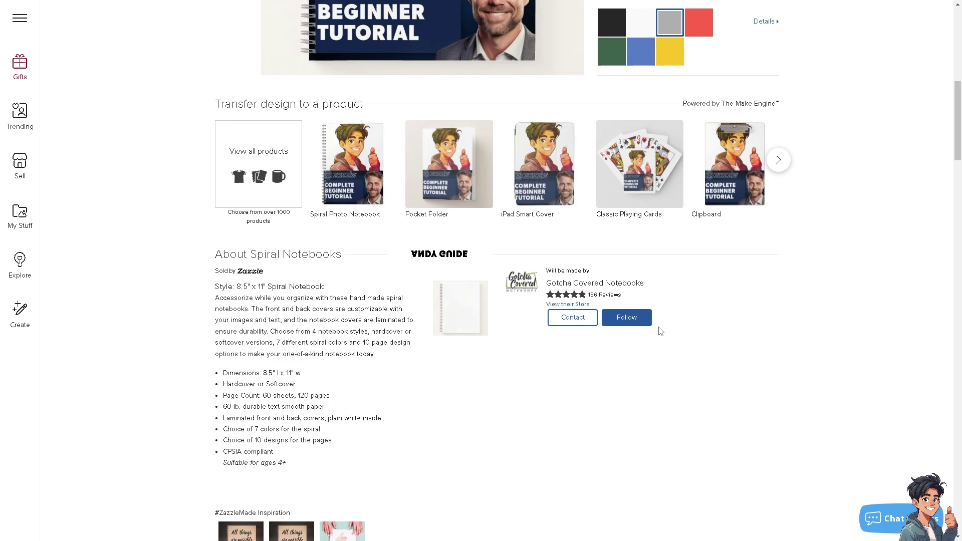
scroll(661, 331, down, 4)
scroll(547, 249, down, 5)
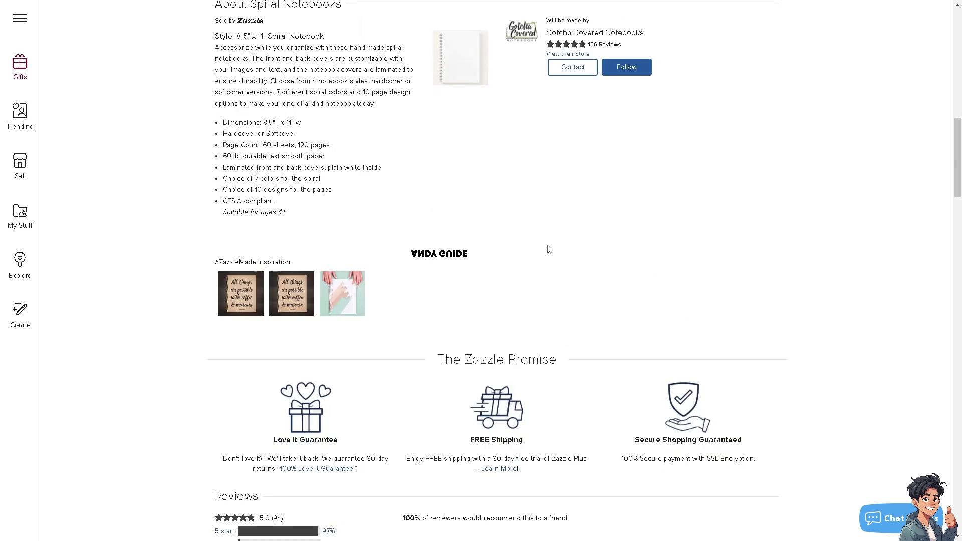
scroll(534, 254, down, 19)
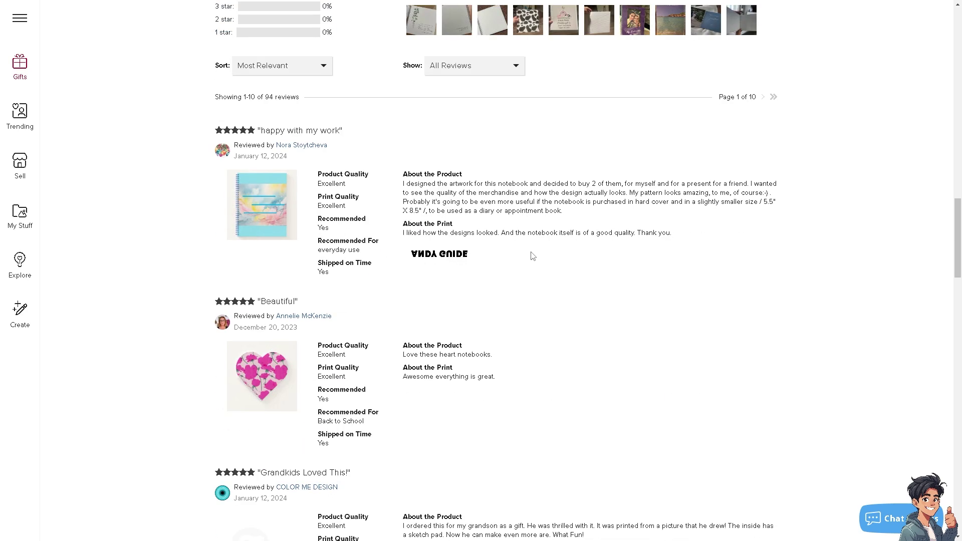
scroll(534, 259, down, 12)
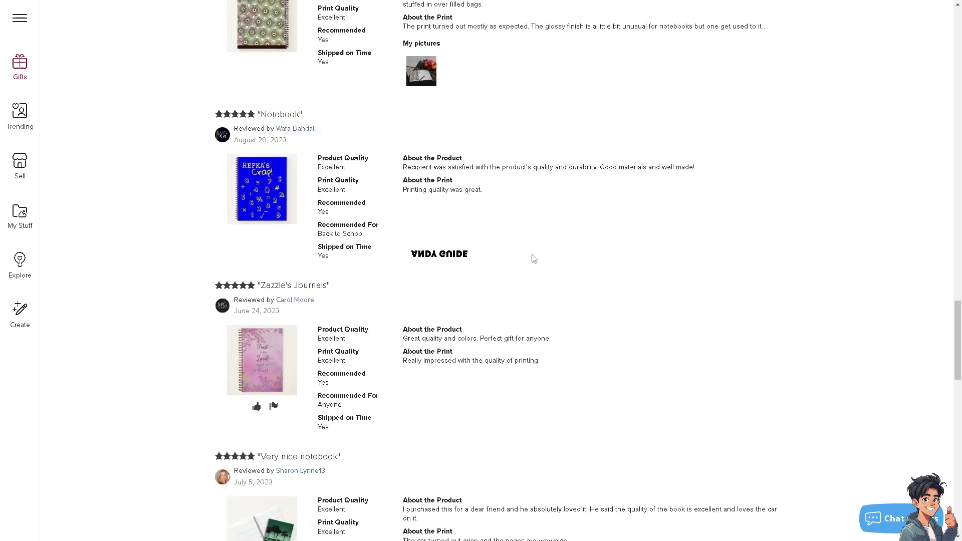
scroll(529, 260, down, 9)
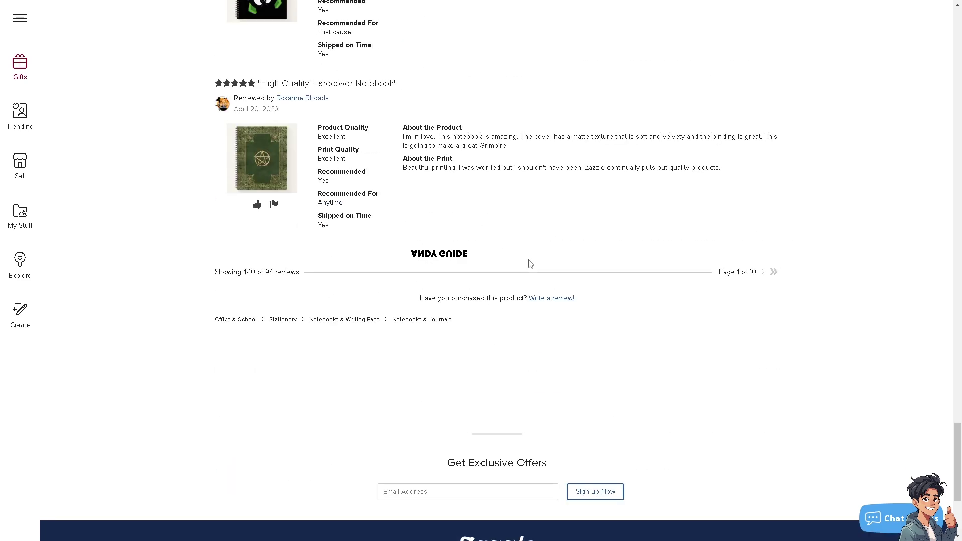
scroll(529, 262, up, 13)
scroll(528, 264, up, 20)
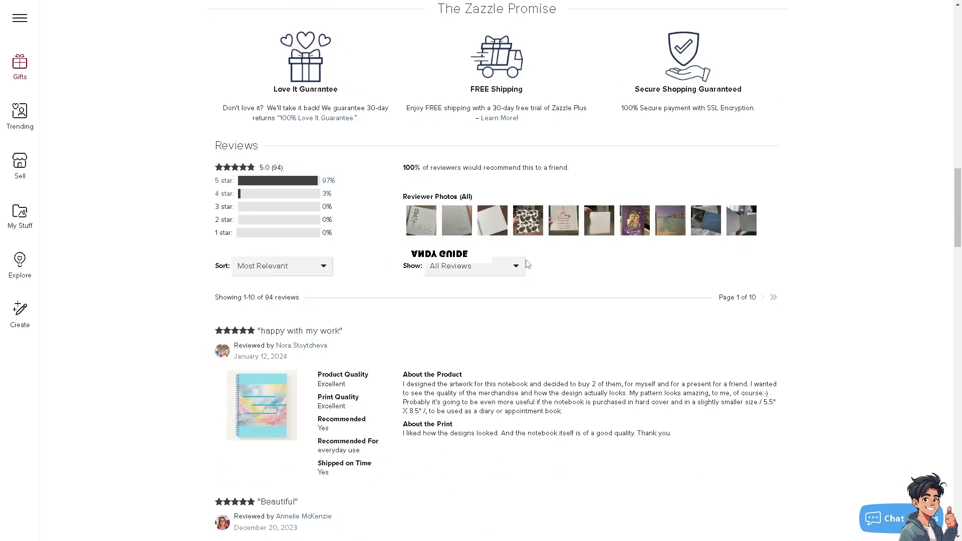
scroll(525, 260, up, 3)
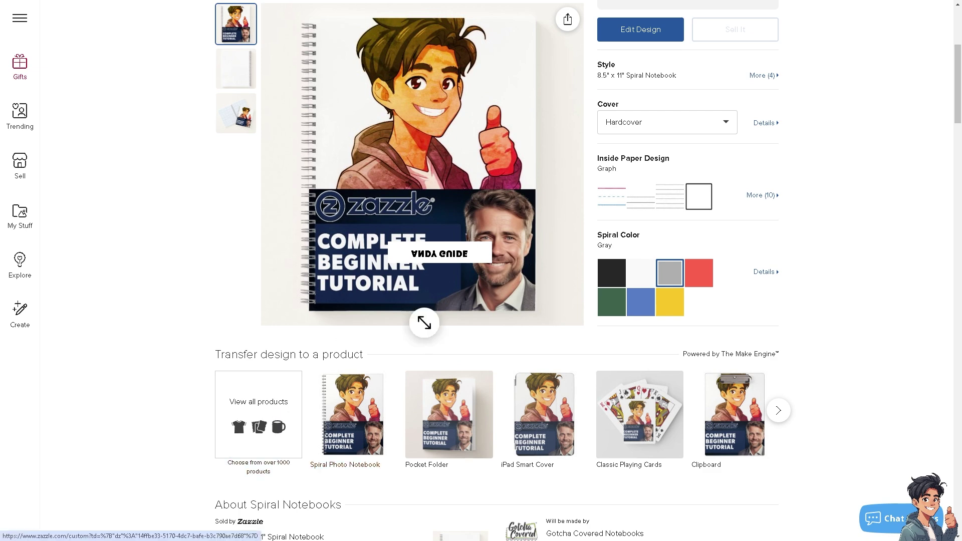
Open the spiral notebook's design for editing from its product page
scroll(551, 200, up, 5)
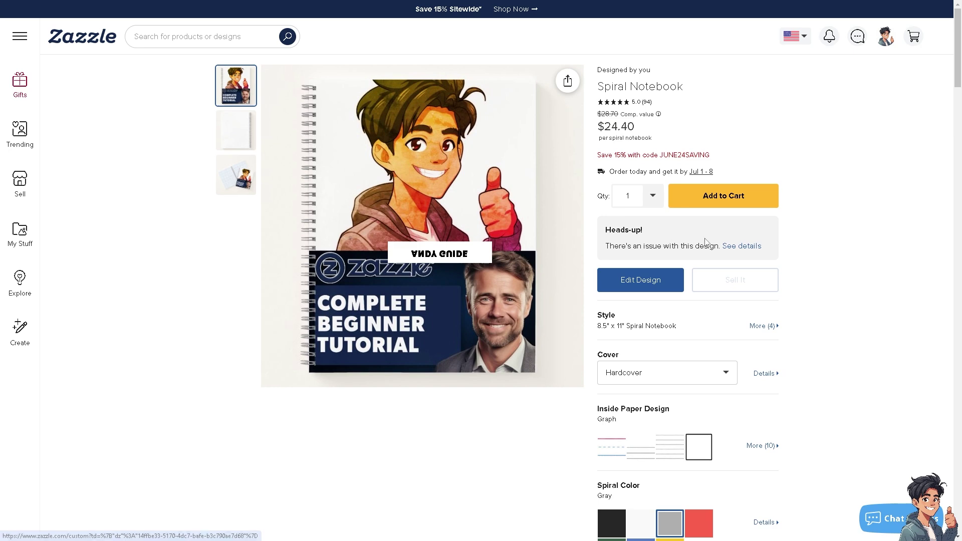
click(632, 280)
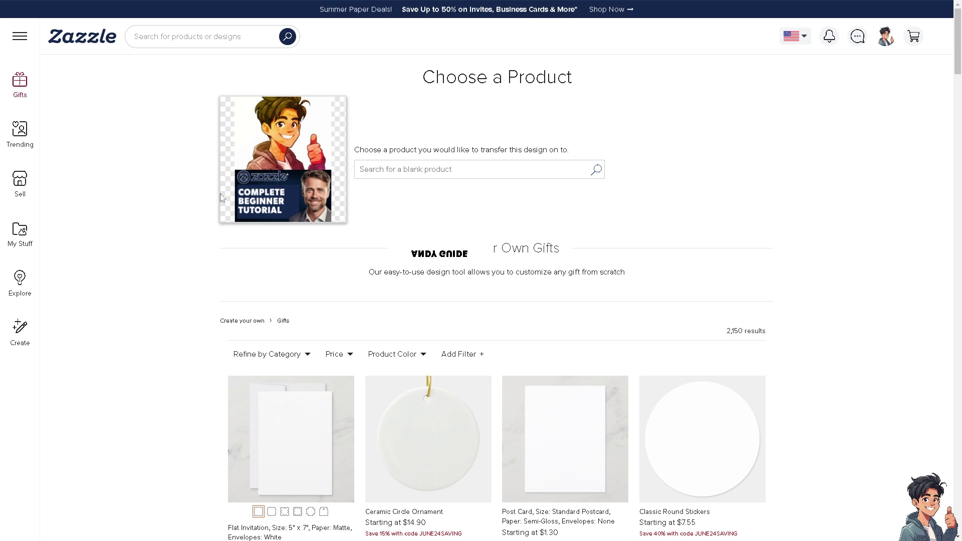
Look through the gift categories and the account menu options, closing each one when finished
click(19, 87)
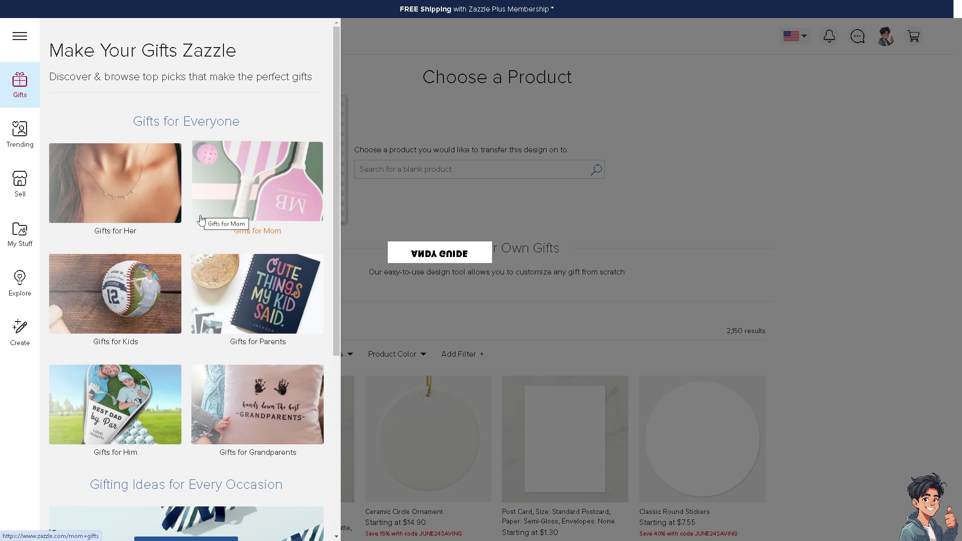
scroll(201, 219, down, 2)
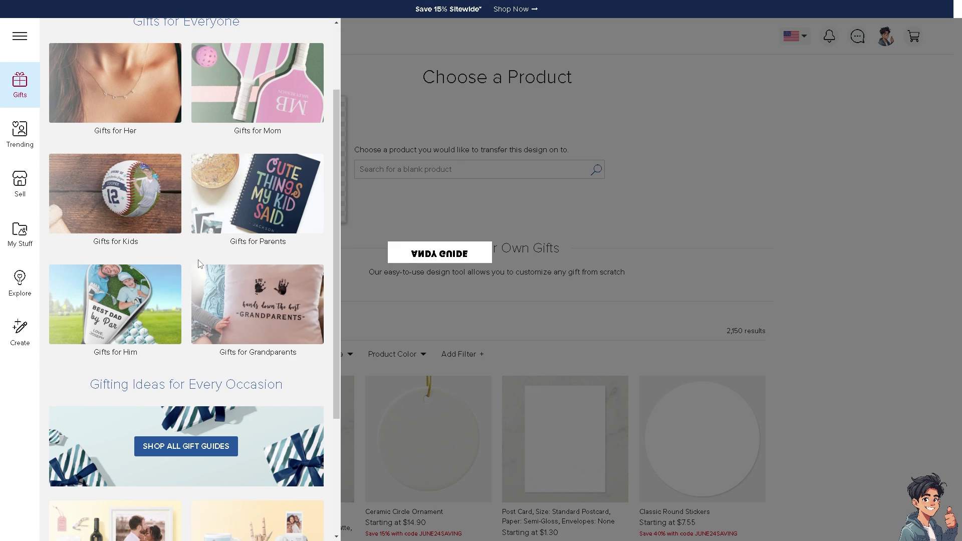
click(398, 223)
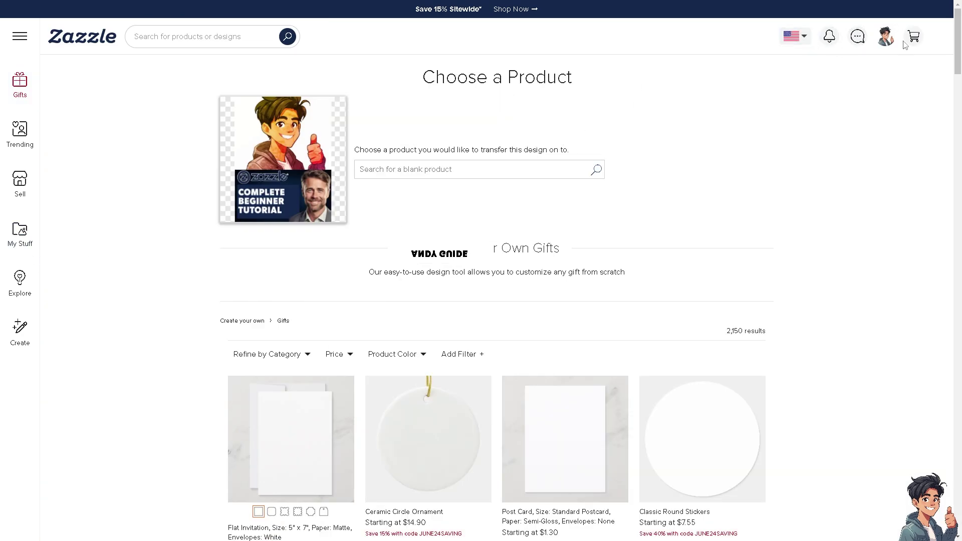
click(887, 44)
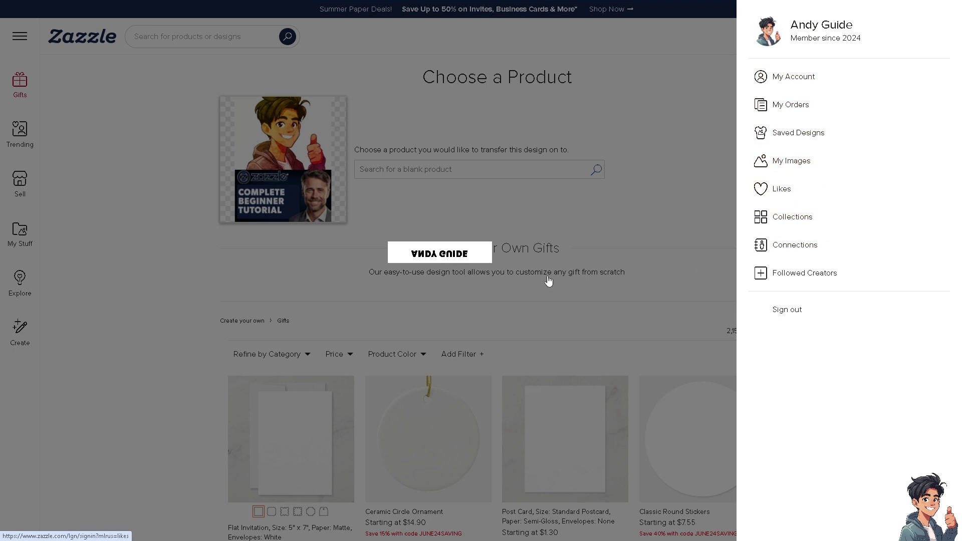
click(167, 312)
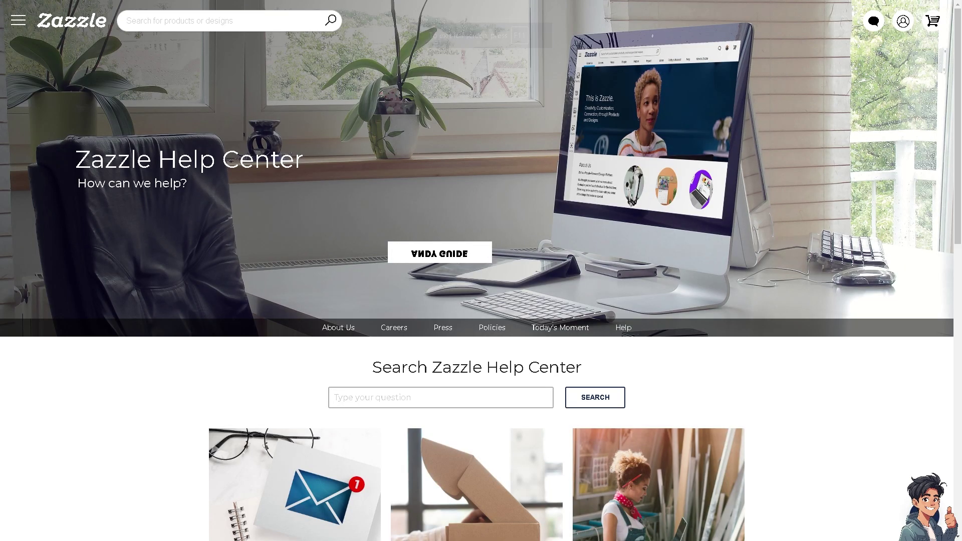
Review the Help Center topics and most viewed answers, and ask the Zazzle Team chat "How to Use Zazzle Print on Demand"
scroll(485, 343, down, 11)
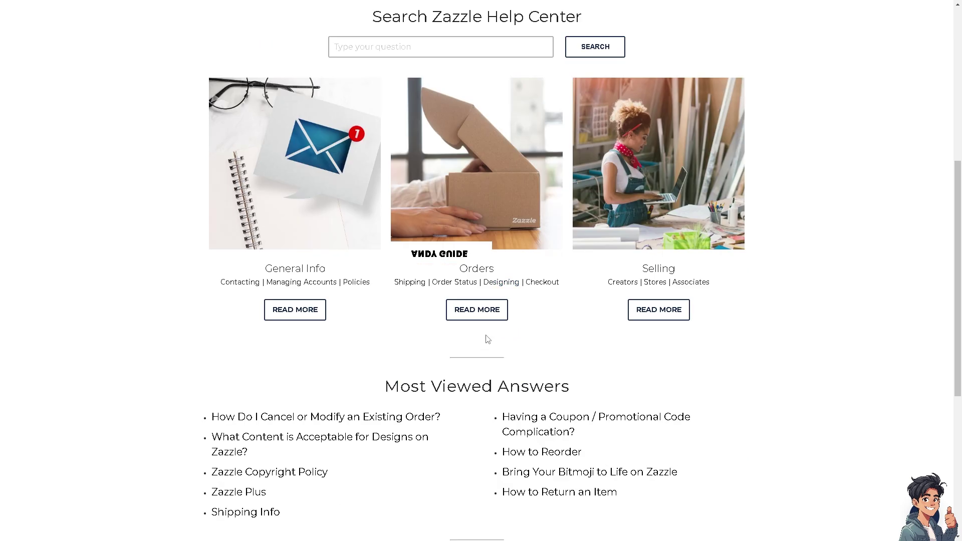
scroll(486, 339, down, 2)
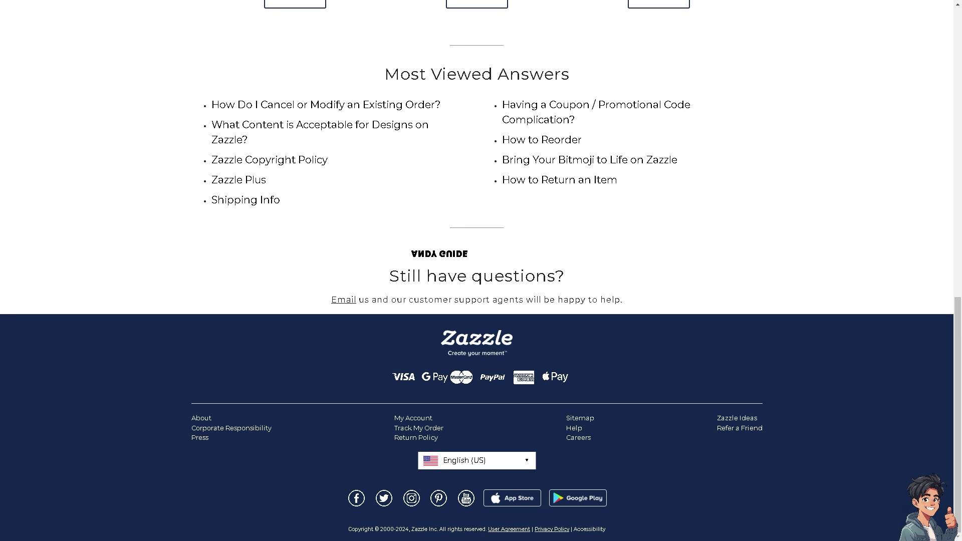
click(827, 497)
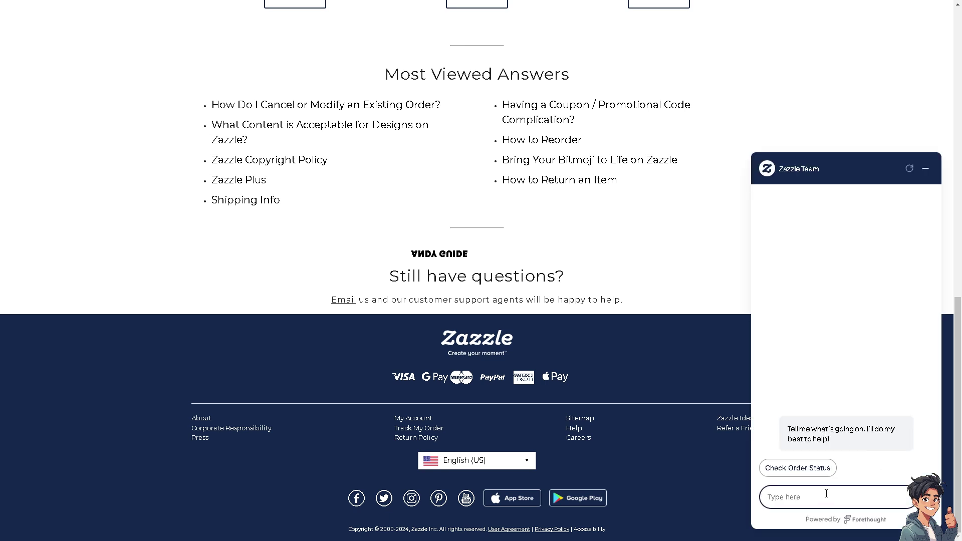
text(How to Use Zazzle Print on Demand)
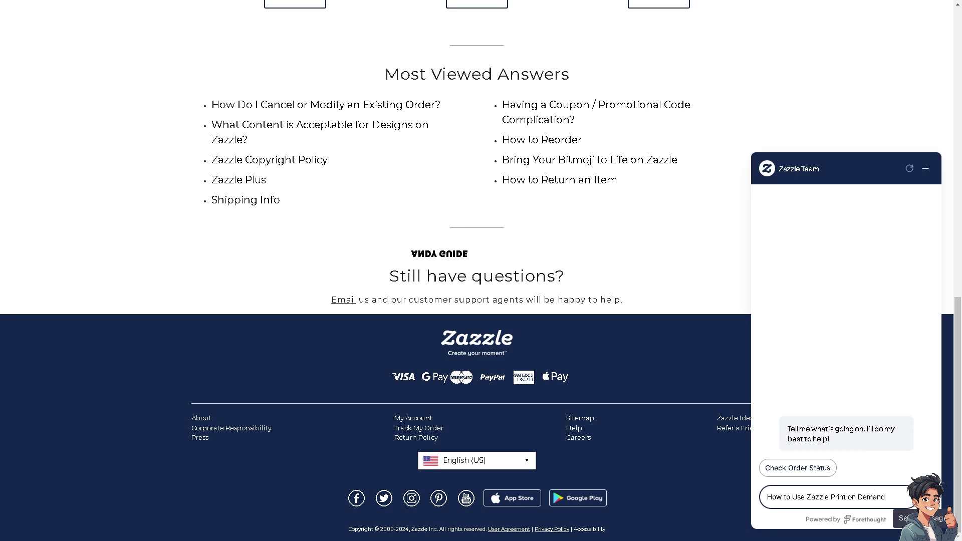
key(Return)
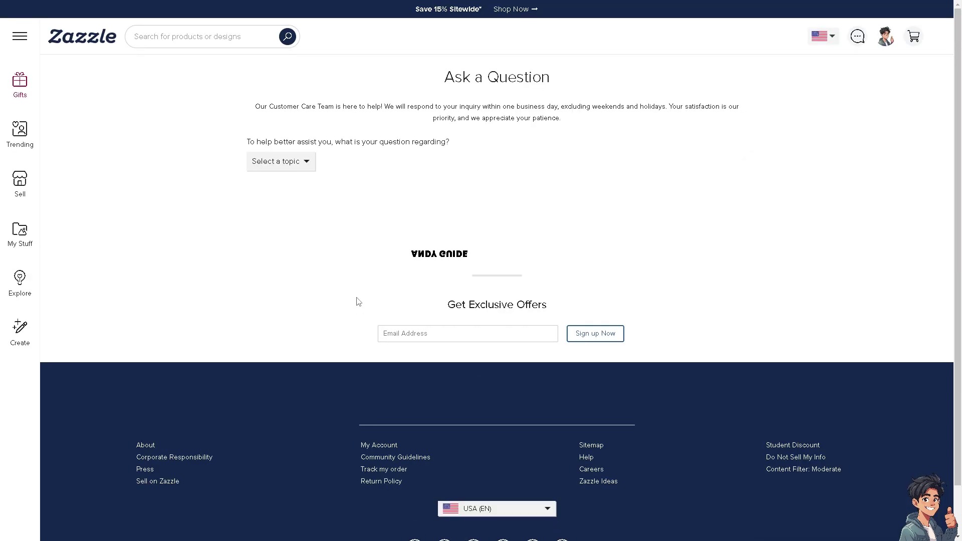
Set the support question's topic to My account / creator inquiry with General account question, and review the suggested help links
click(310, 165)
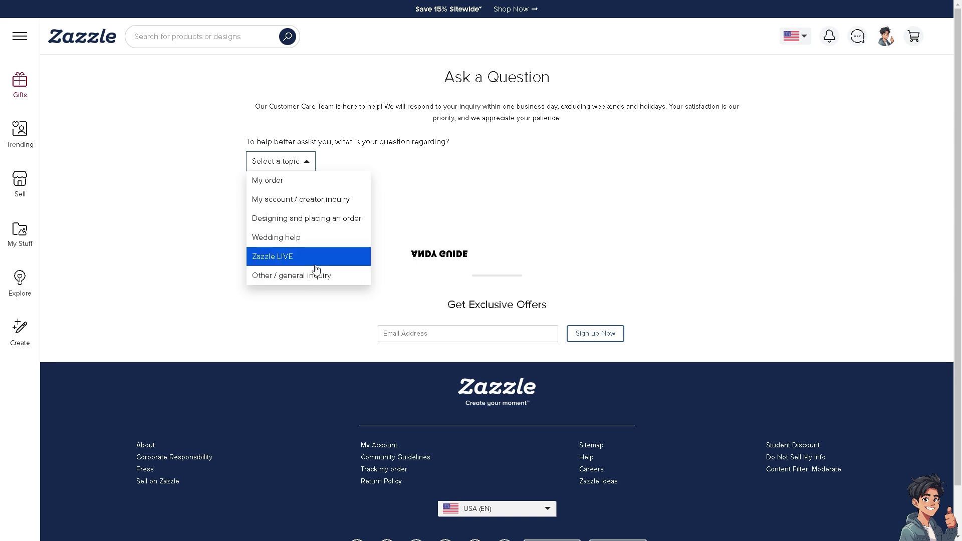
click(324, 200)
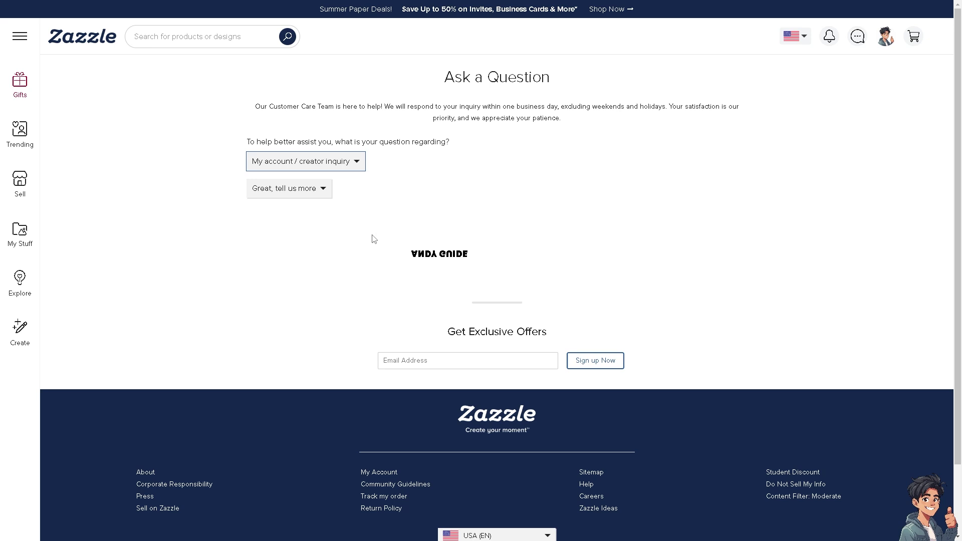
click(318, 192)
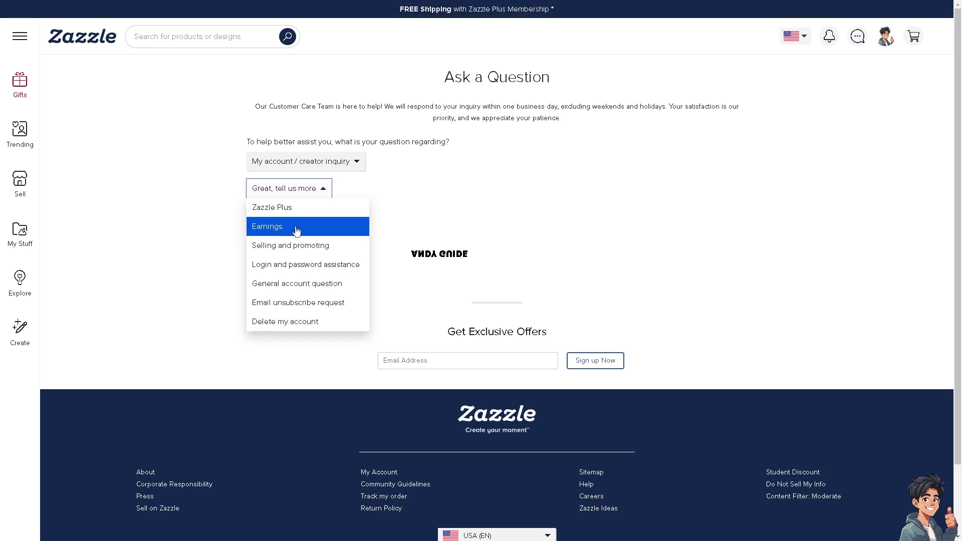
click(314, 284)
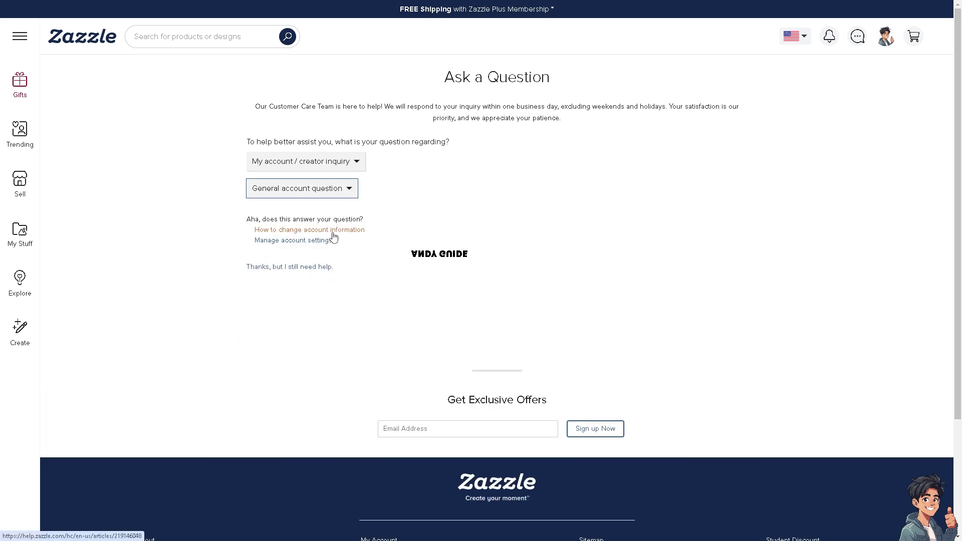
scroll(438, 320, down, 1)
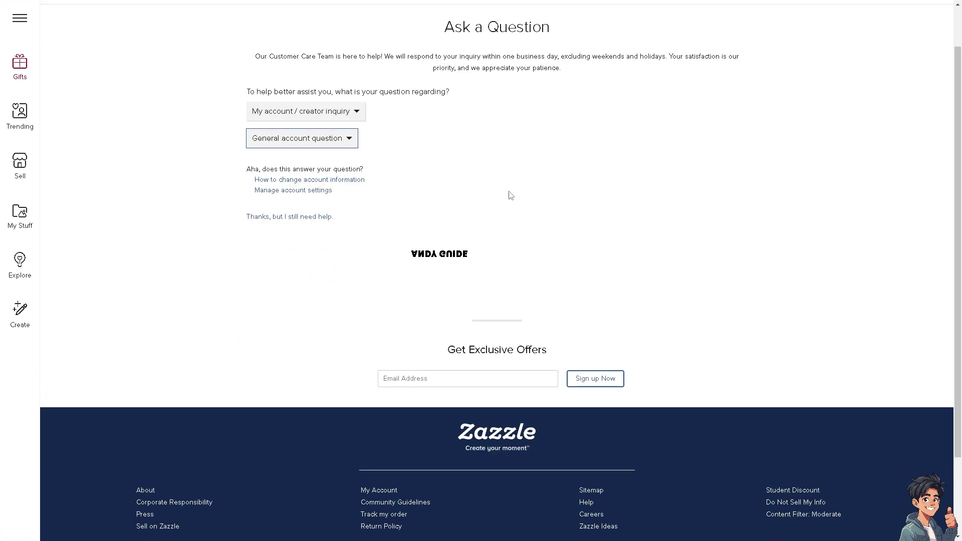
scroll(512, 202, up, 1)
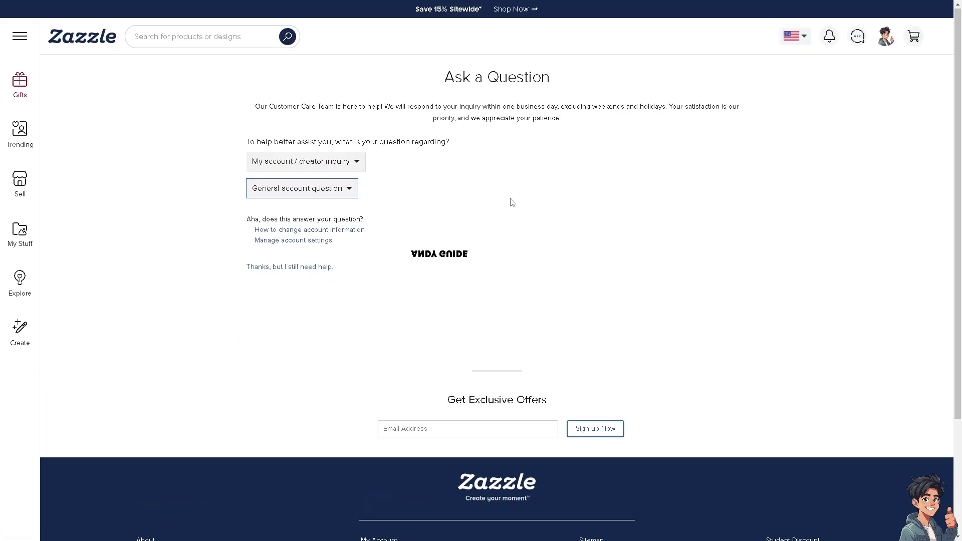
Browse the gift ideas and the trending independent creators
click(23, 83)
click(20, 135)
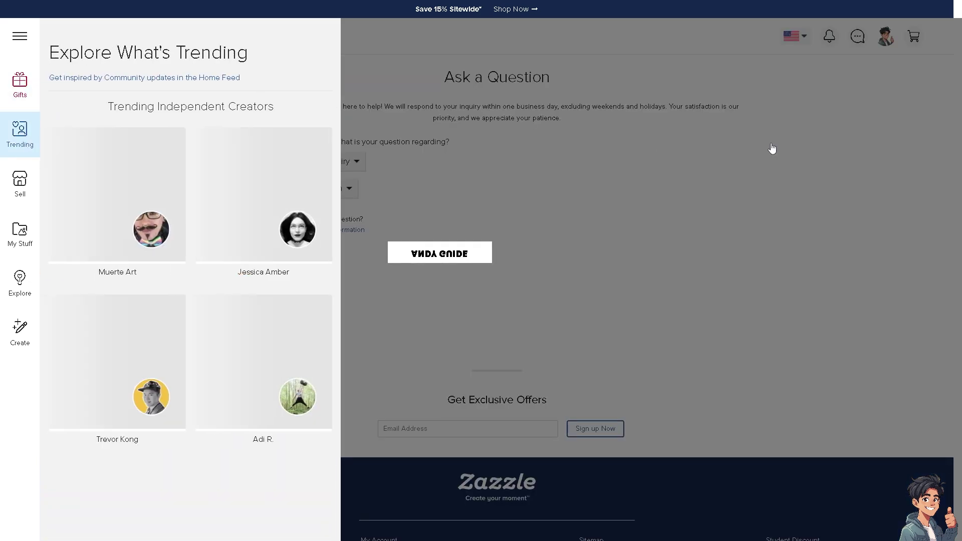